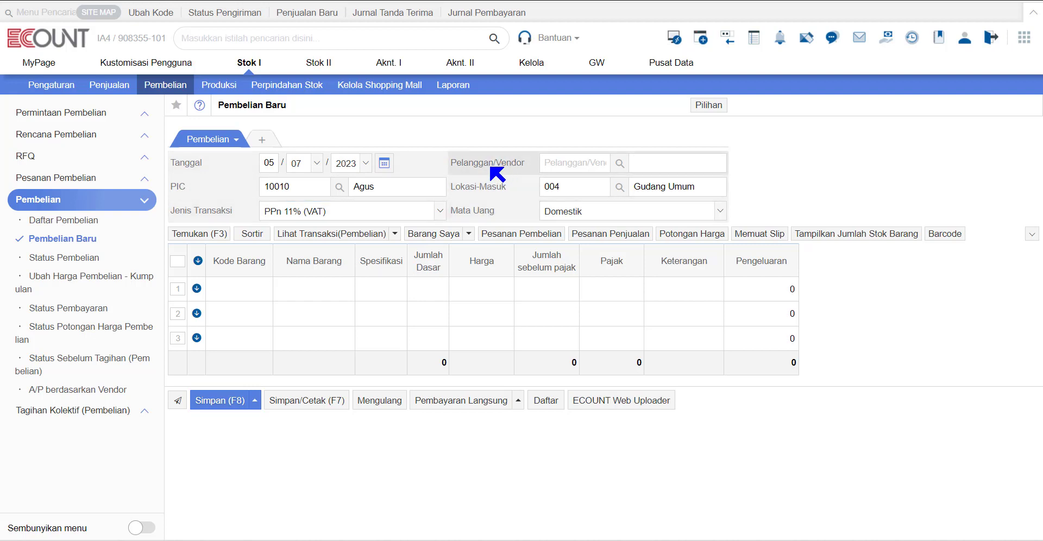
# Set the vendor of the new purchase to Jaya Tekno by its vendor code
pyautogui.click(563, 163)
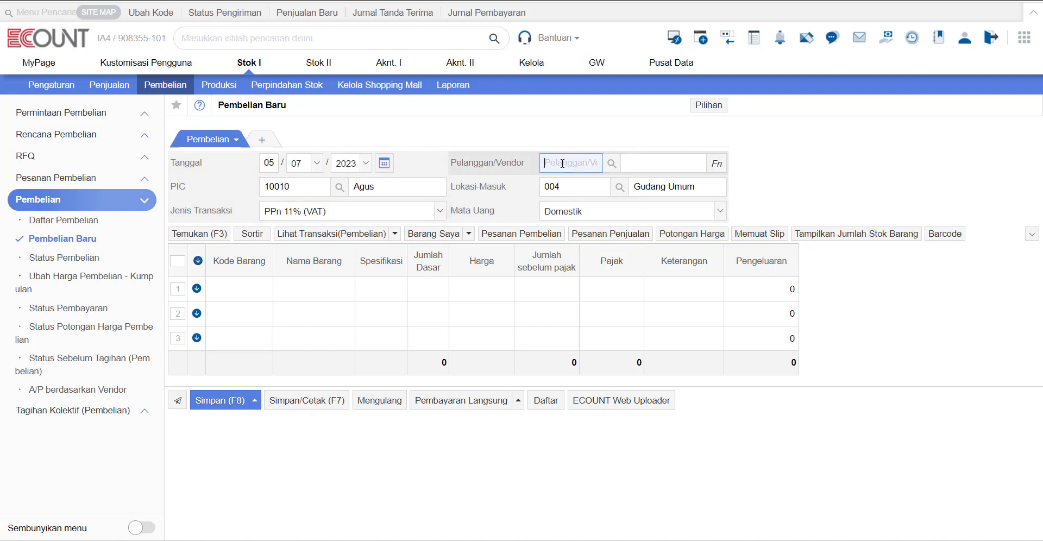
pyautogui.write('10009')
pyautogui.press('Return')
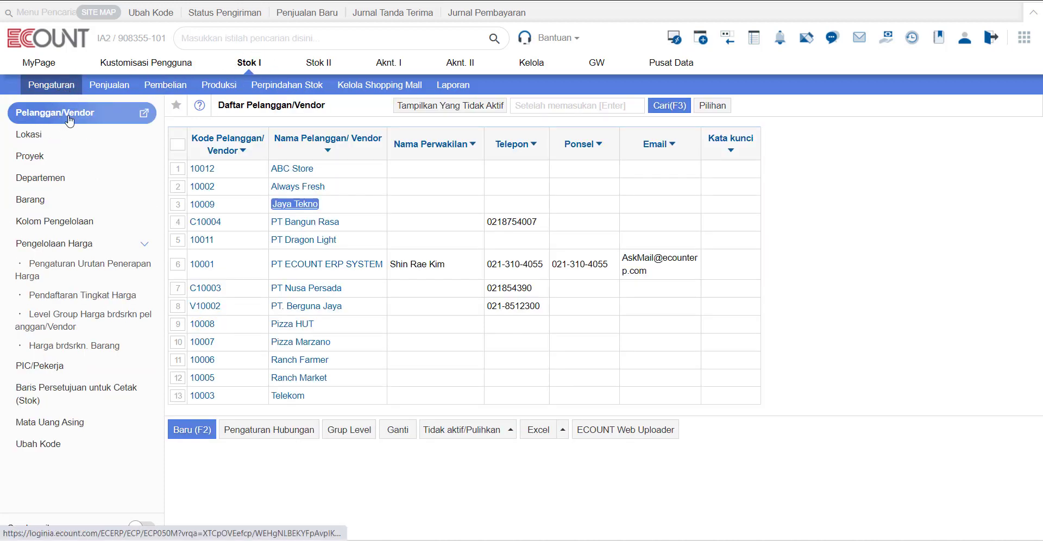
# Open the Jaya Tekno vendor record and examine its credit limit and price settings (Batas/Harga Kredit)
pyautogui.click(300, 203)
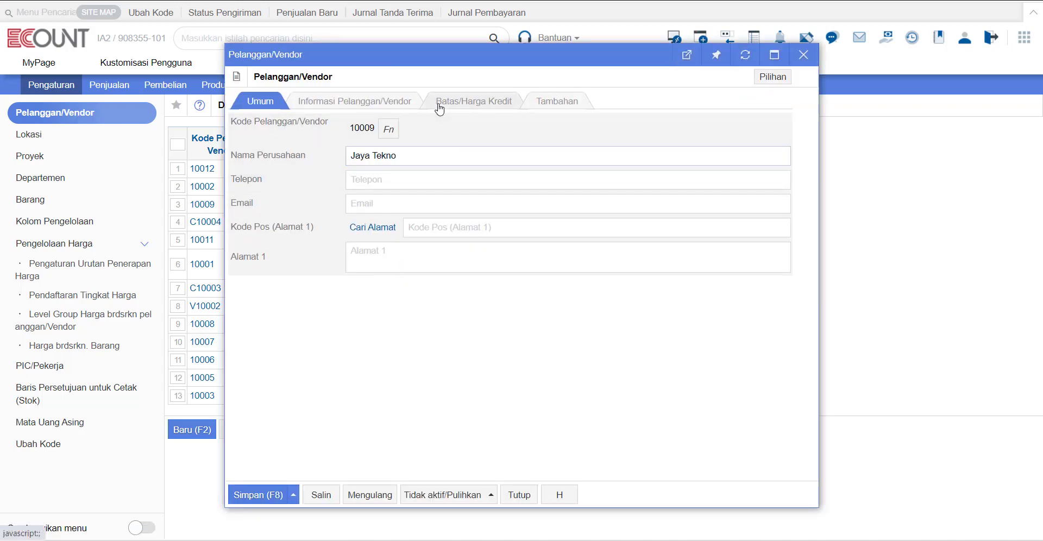
pyautogui.click(439, 109)
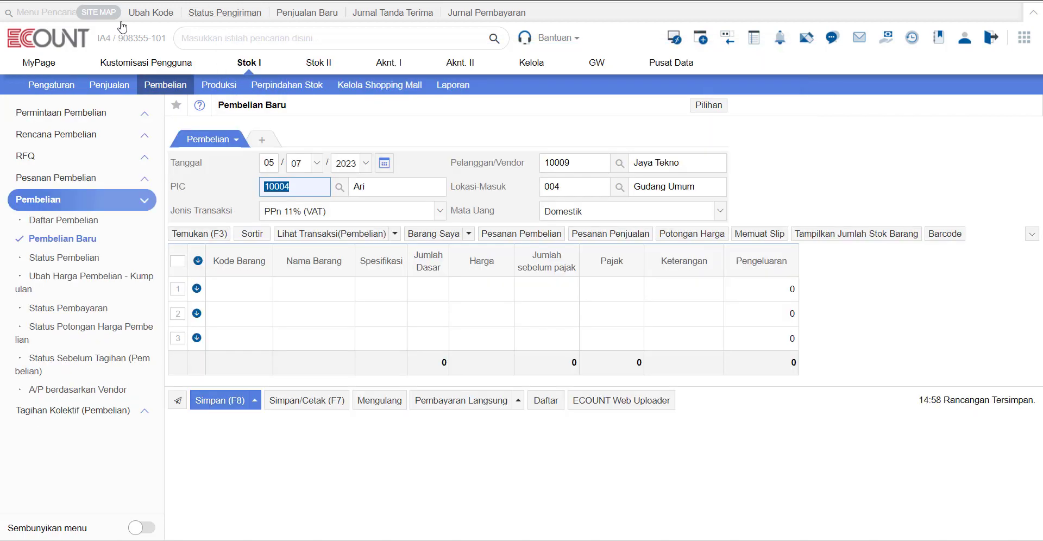
# Change the PIC of the purchase to the first employee in the employee search list
pyautogui.click(217, 183)
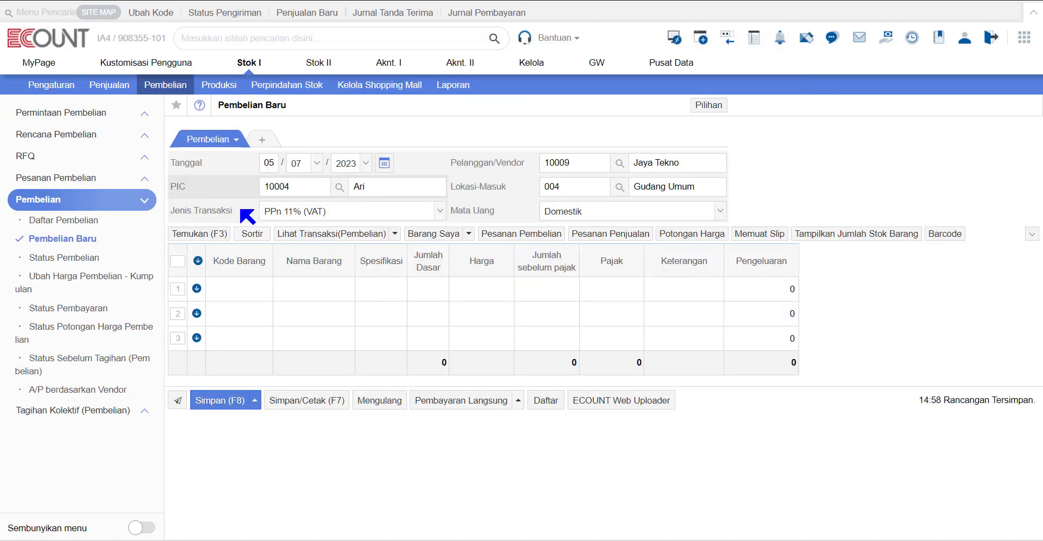
pyautogui.click(339, 187)
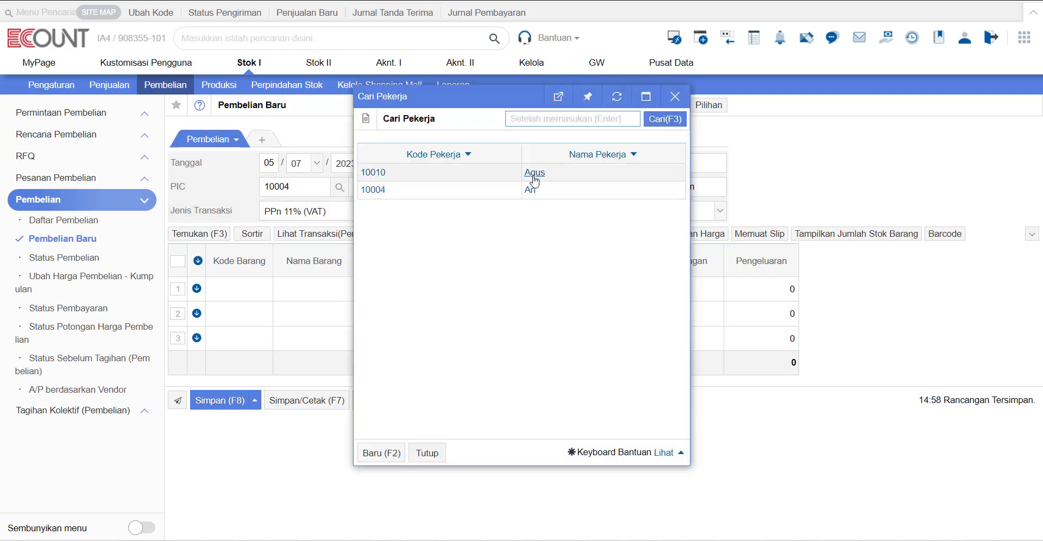
pyautogui.click(533, 174)
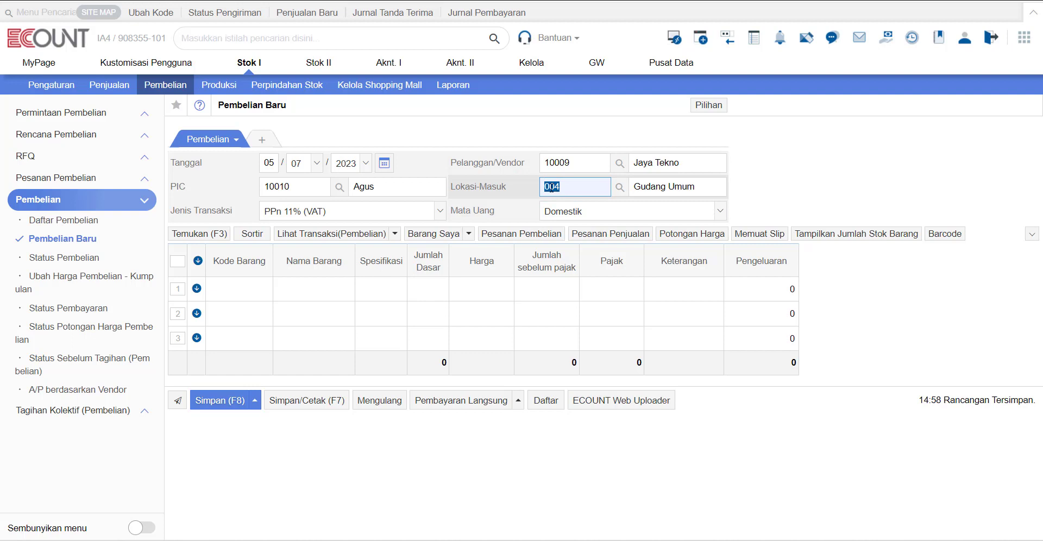
pyautogui.click(510, 186)
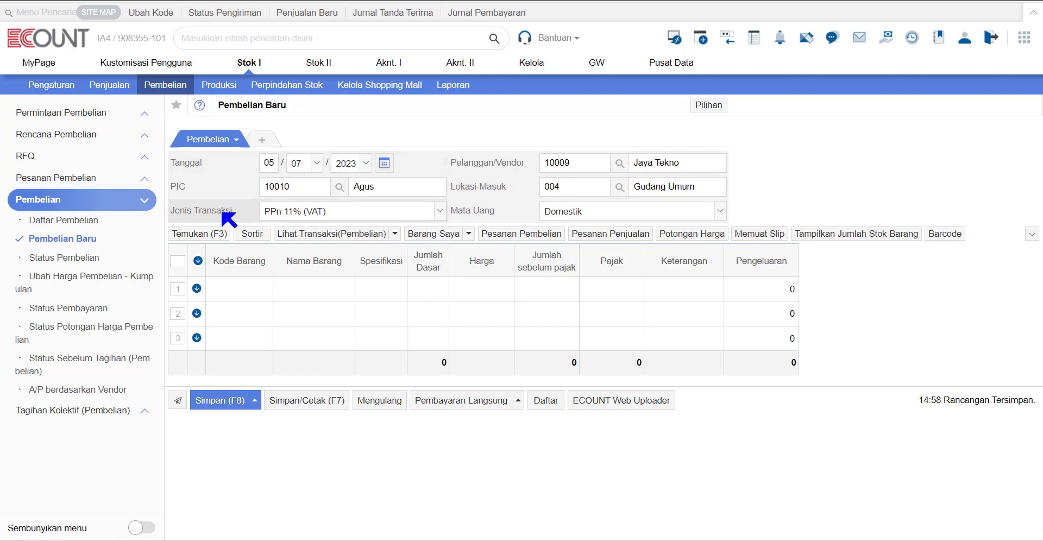
# Review the available transaction types (Jenis Transaksi) and currencies (Mata Uang) for the purchase
pyautogui.click(297, 213)
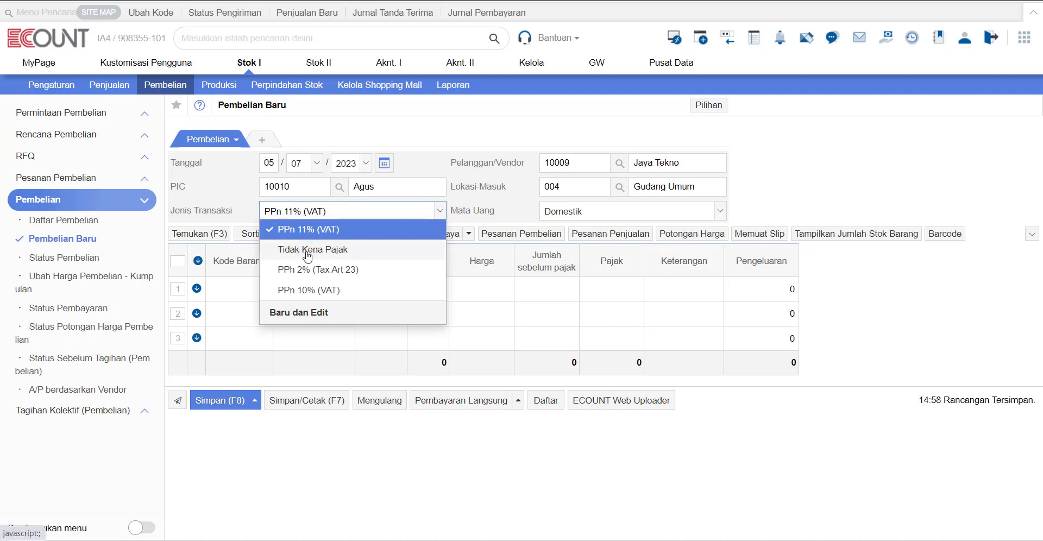
pyautogui.click(475, 217)
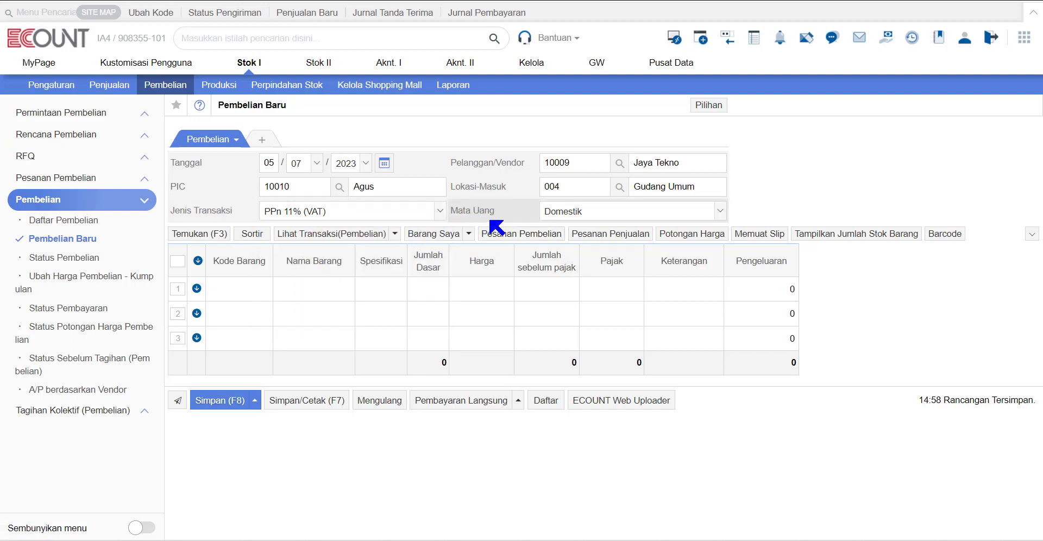
pyautogui.click(576, 212)
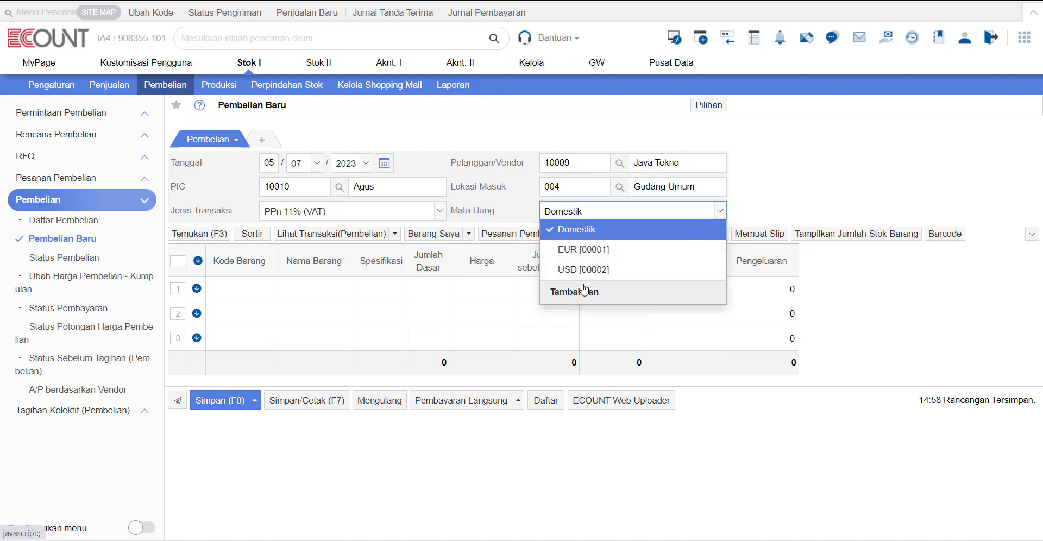
pyautogui.click(595, 219)
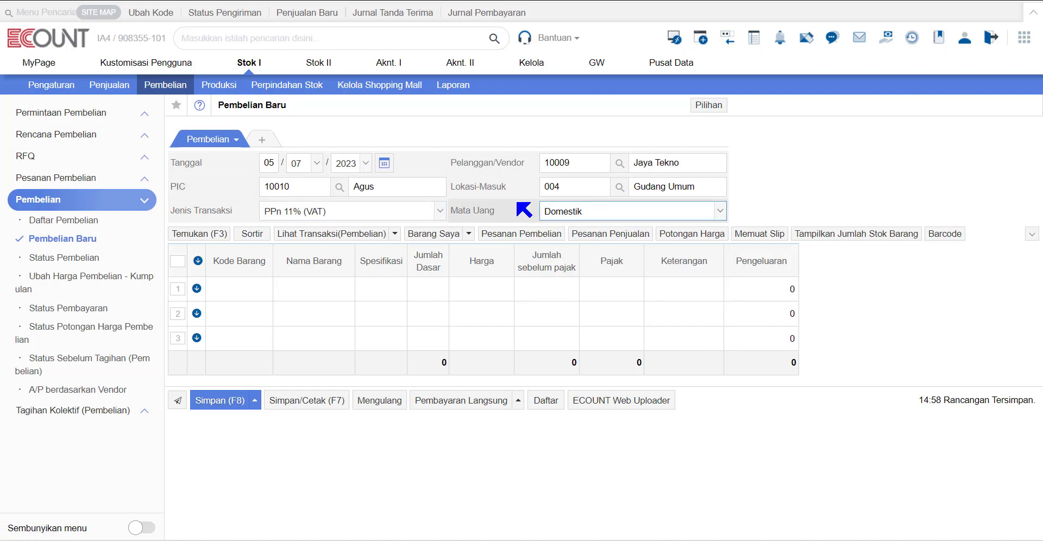
# Add item 00013, Laptop XYZ [Biru], to the first purchase line from the item search list
pyautogui.click(230, 292)
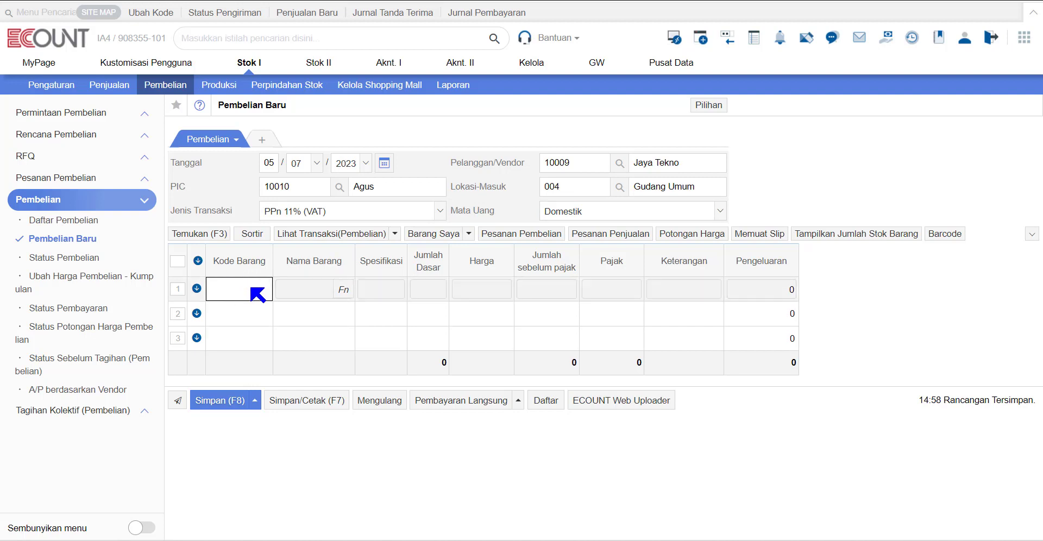
pyautogui.press('Return')
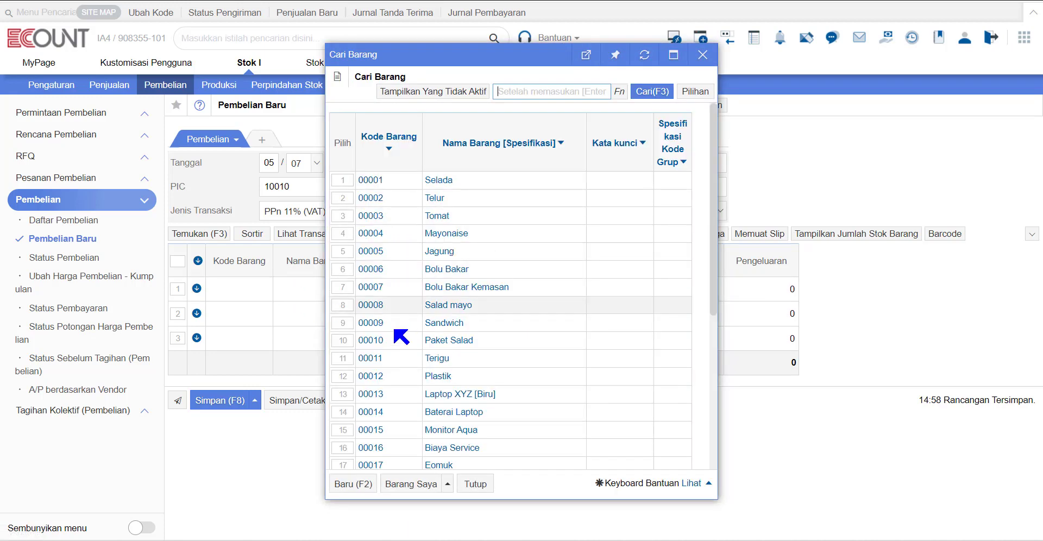
pyautogui.scroll(-2, 426, 275)
pyautogui.click(343, 326)
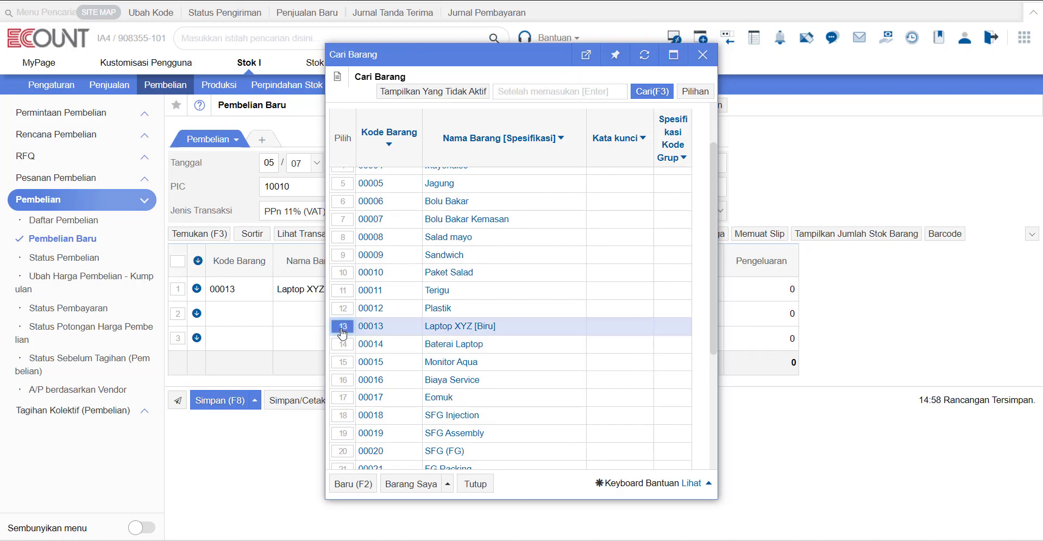
pyautogui.click(481, 484)
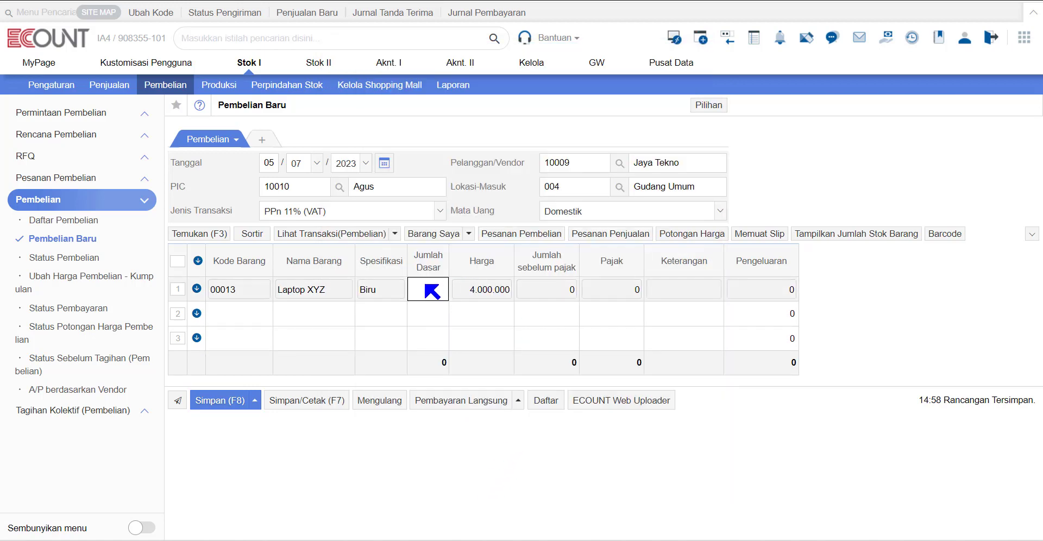
# Set the Laptop XYZ line's quantity to 2 and its unit price to 5.000.000
pyautogui.write('2')
pyautogui.press('Return')
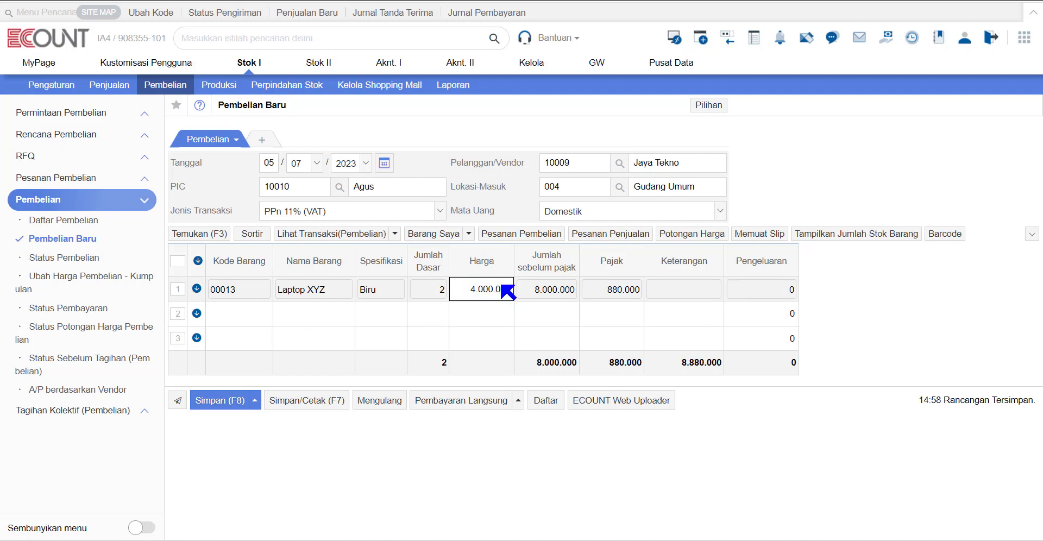
pyautogui.write('5.000.00')
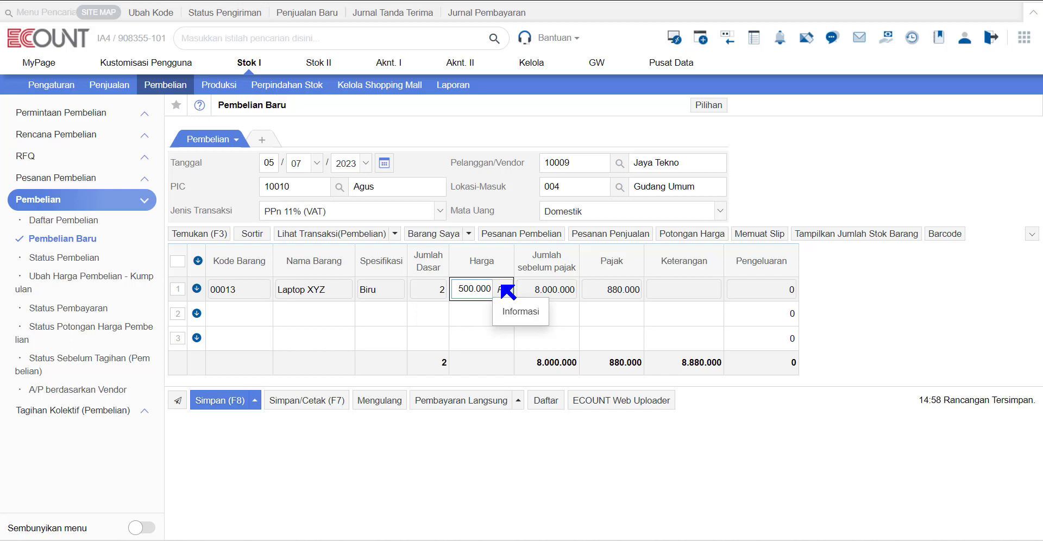
pyautogui.write('0')
pyautogui.press('Return')
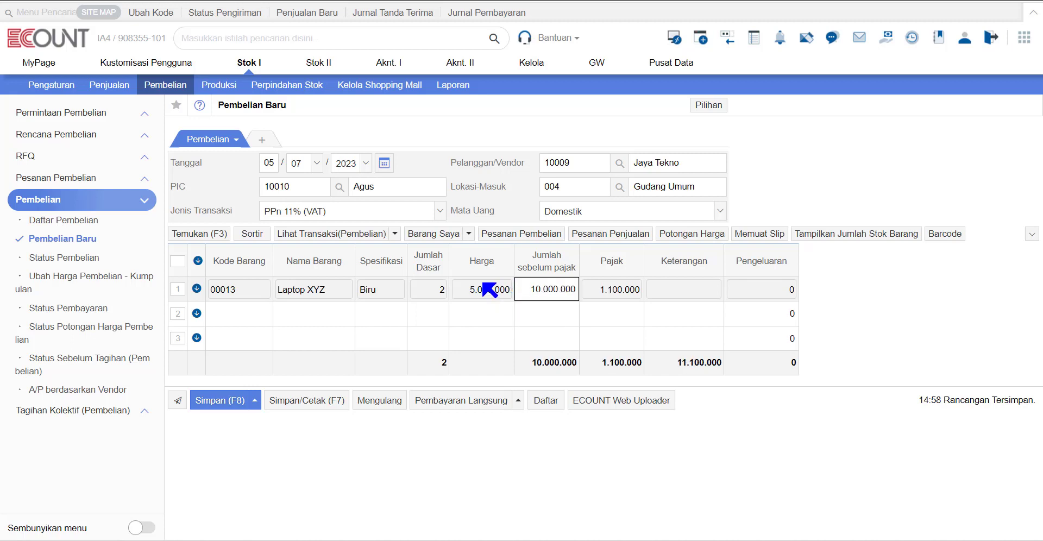
# Try the barcode entry mode for the item lines and turn it off again
pyautogui.click(934, 238)
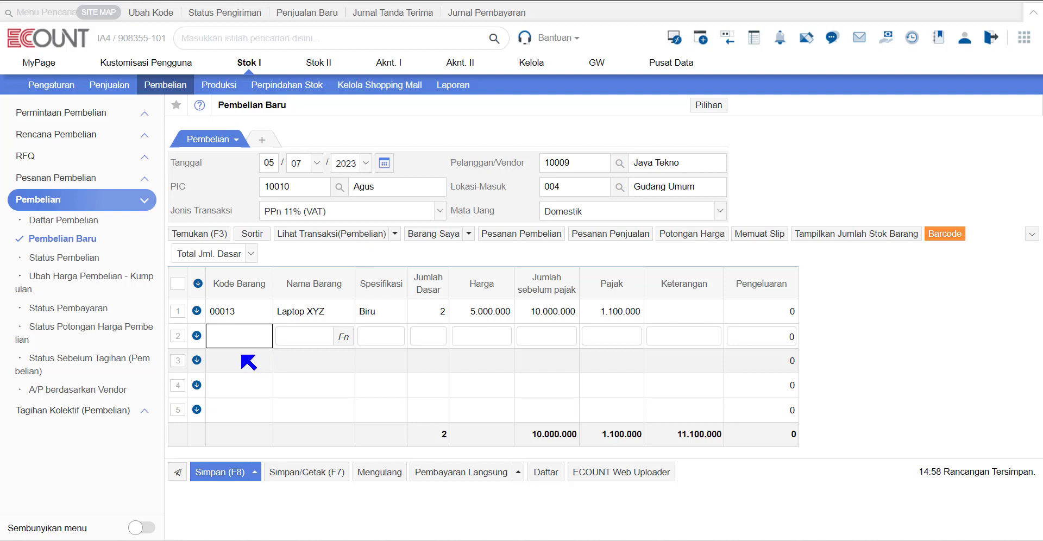
pyautogui.click(930, 238)
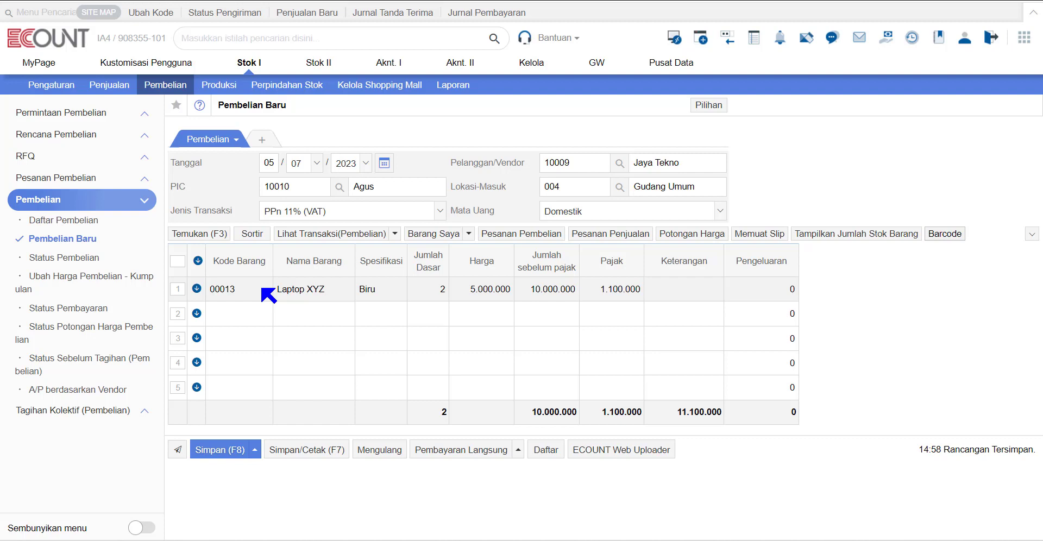
# Enter 50.000 as the expense (Pengeluaran) of the Laptop XYZ line
pyautogui.click(752, 295)
pyautogui.write('500000')
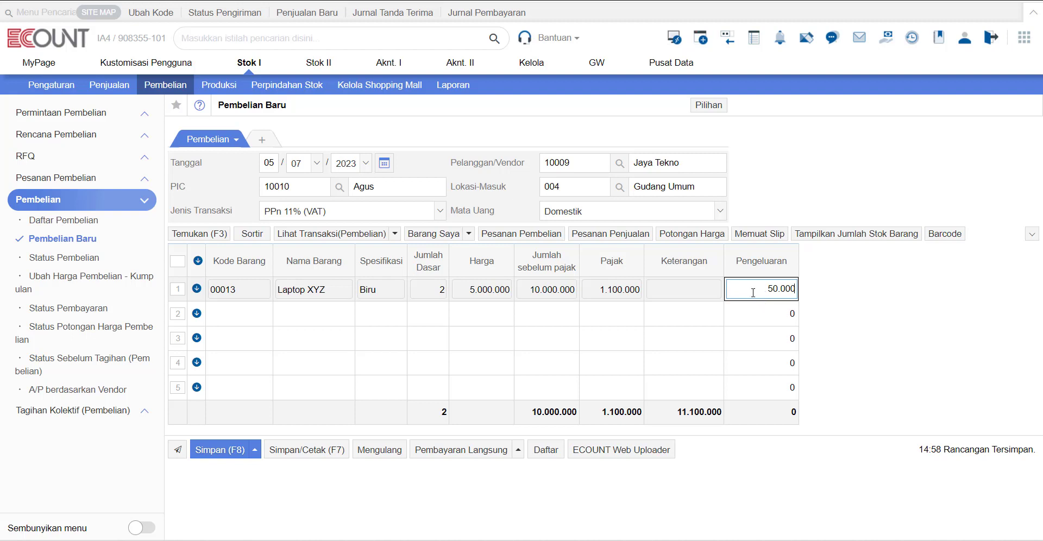
# Add item 00014, Baterai Laptop, to the second purchase line with a quantity of 3
pyautogui.click(245, 315)
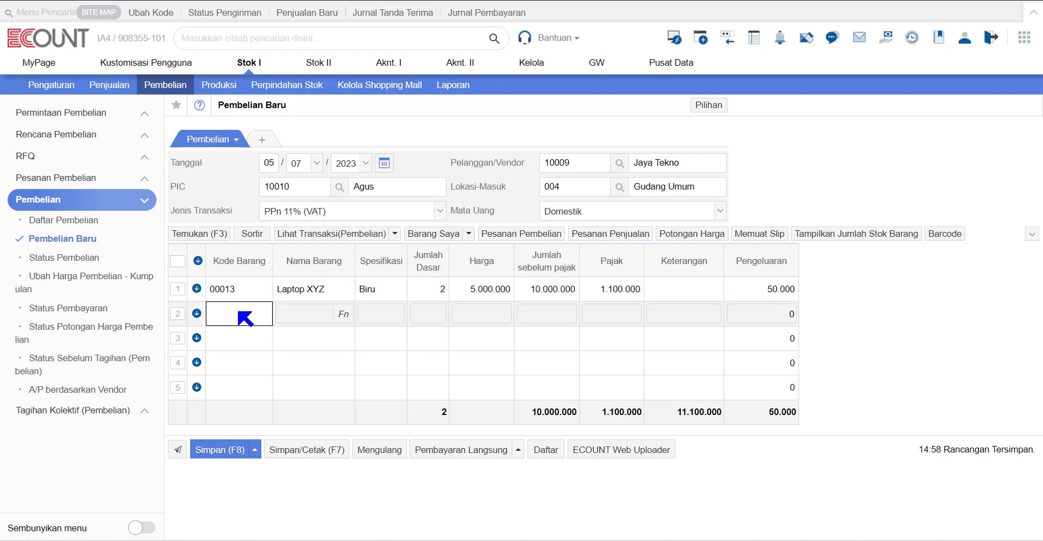
pyautogui.write('00014')
pyautogui.press('Return')
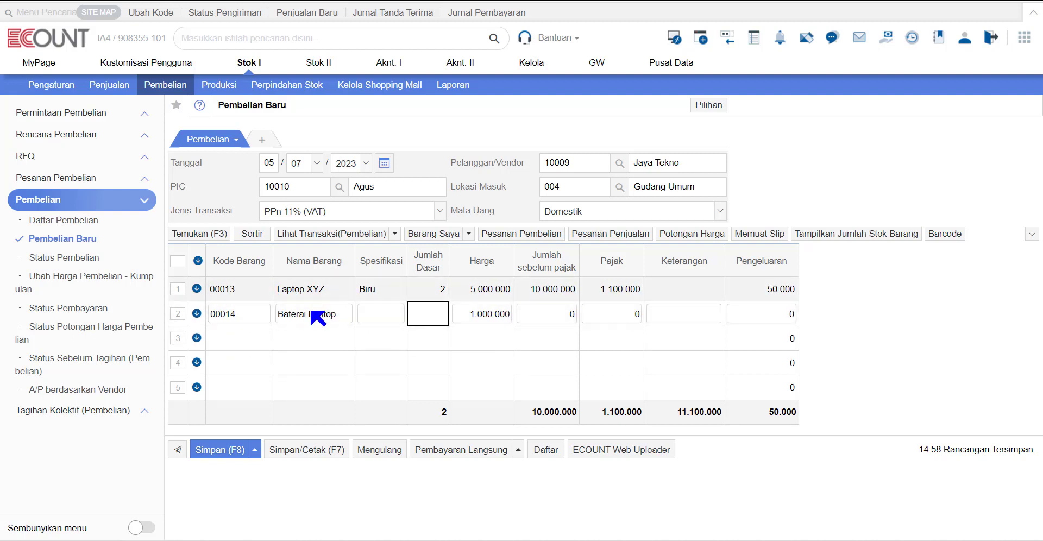
pyautogui.write('3')
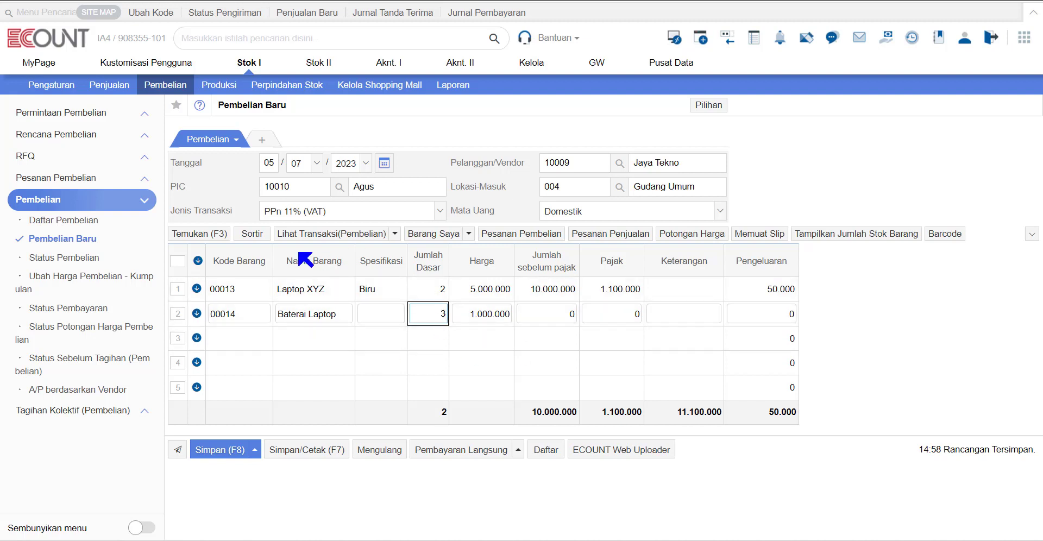
# Distribute an expense (Biaya) of 100.000 over all item lines based on Harga and save the purchase
pyautogui.click(177, 262)
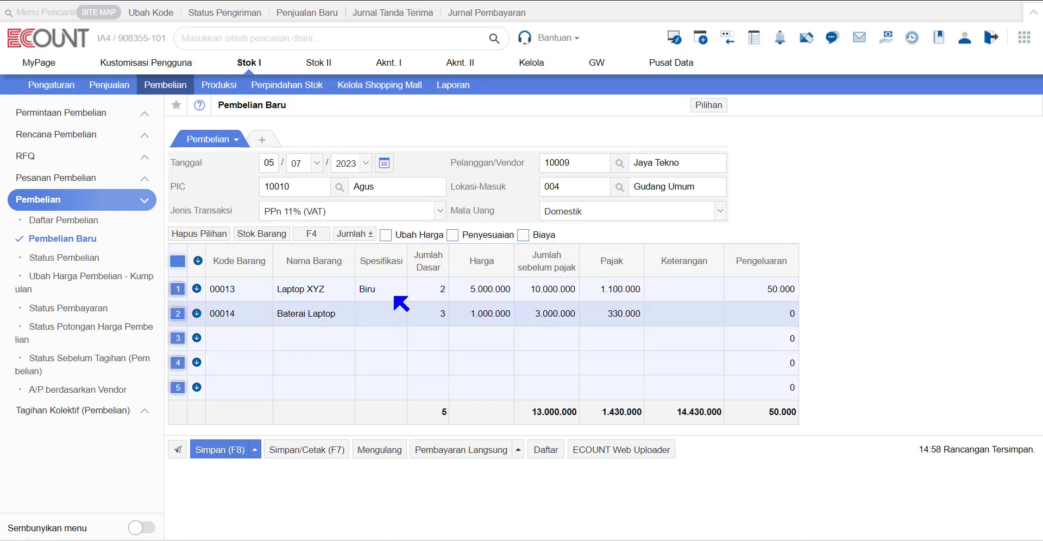
pyautogui.click(526, 238)
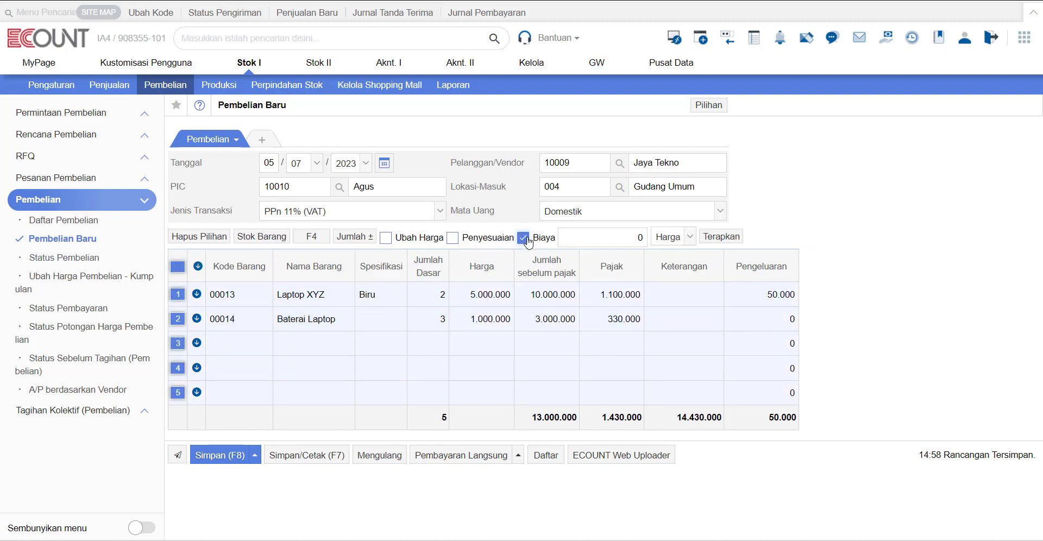
pyautogui.click(626, 244)
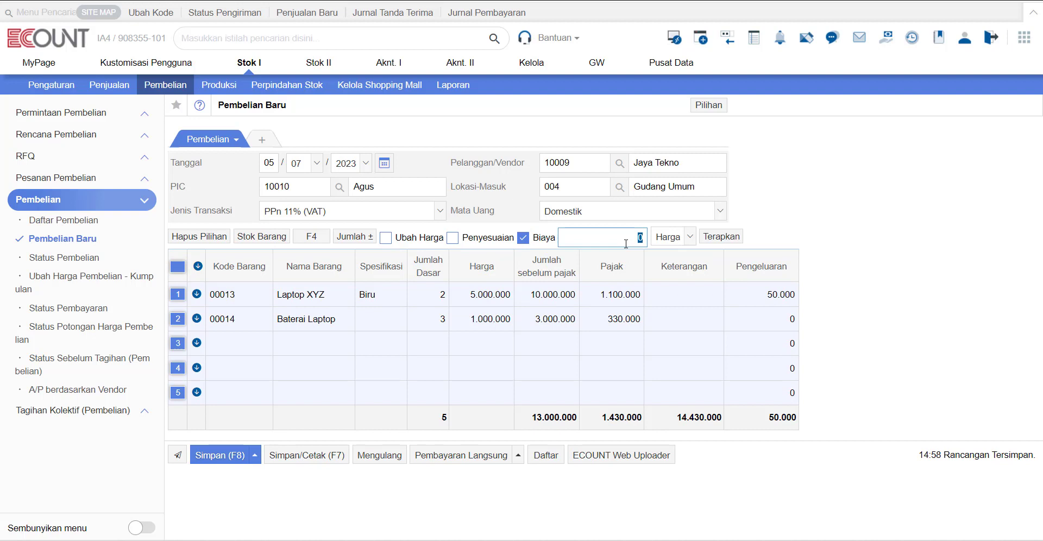
pyautogui.write('100.000')
pyautogui.click(725, 239)
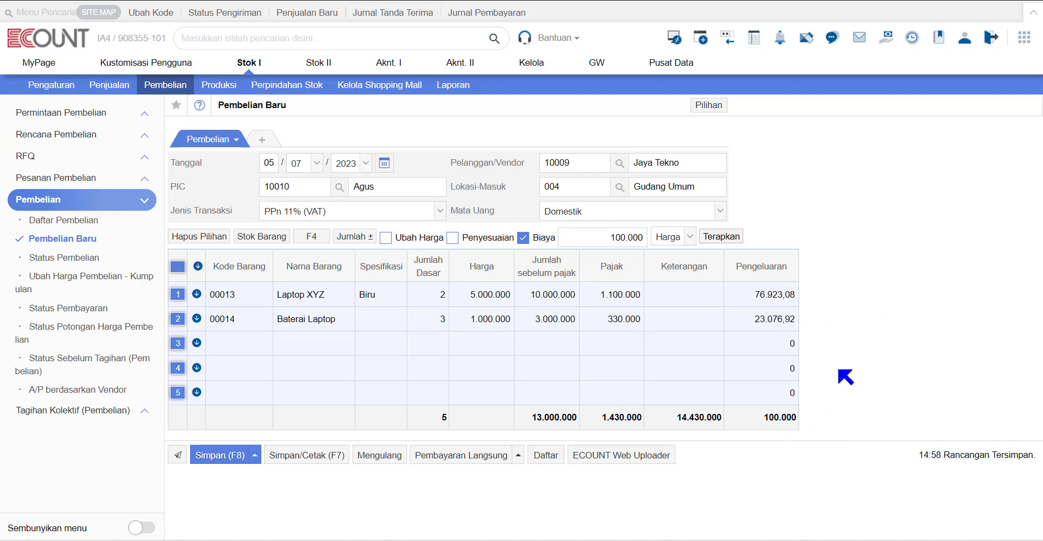
pyautogui.click(229, 461)
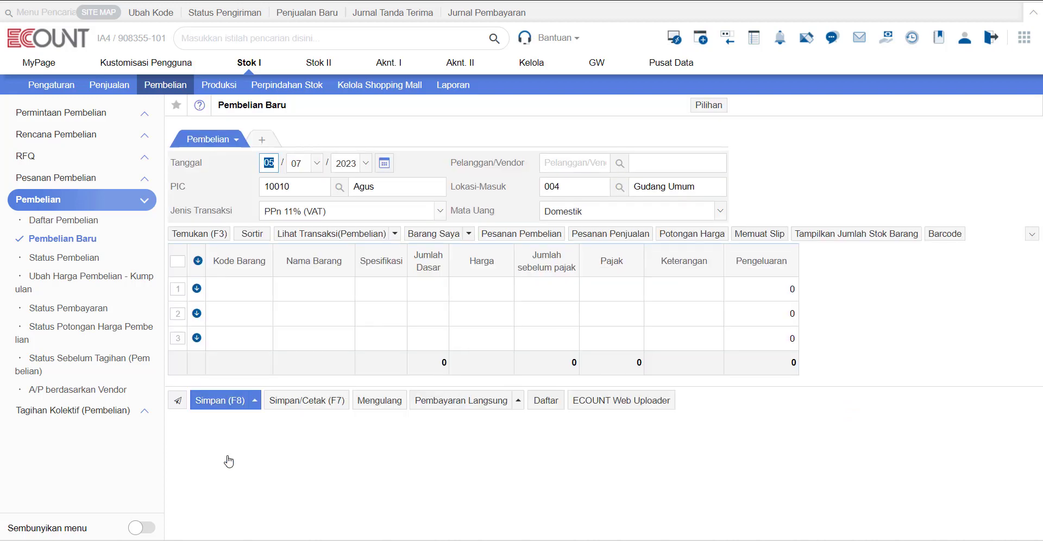
# Run the daily profit report (Status Keuntungan Harian) by item and examine the cost details of Laptop XYZ
pyautogui.click(314, 64)
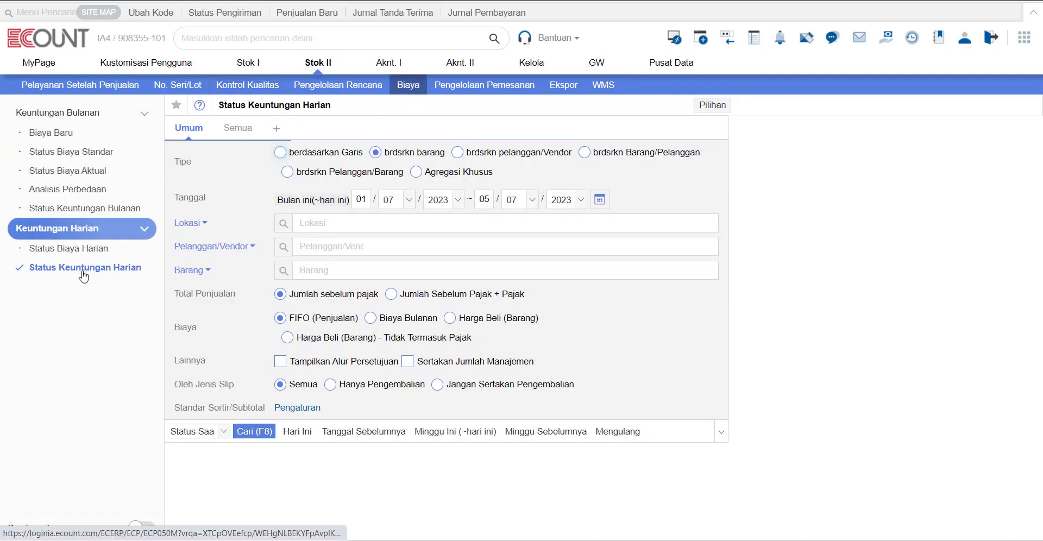
pyautogui.click(259, 433)
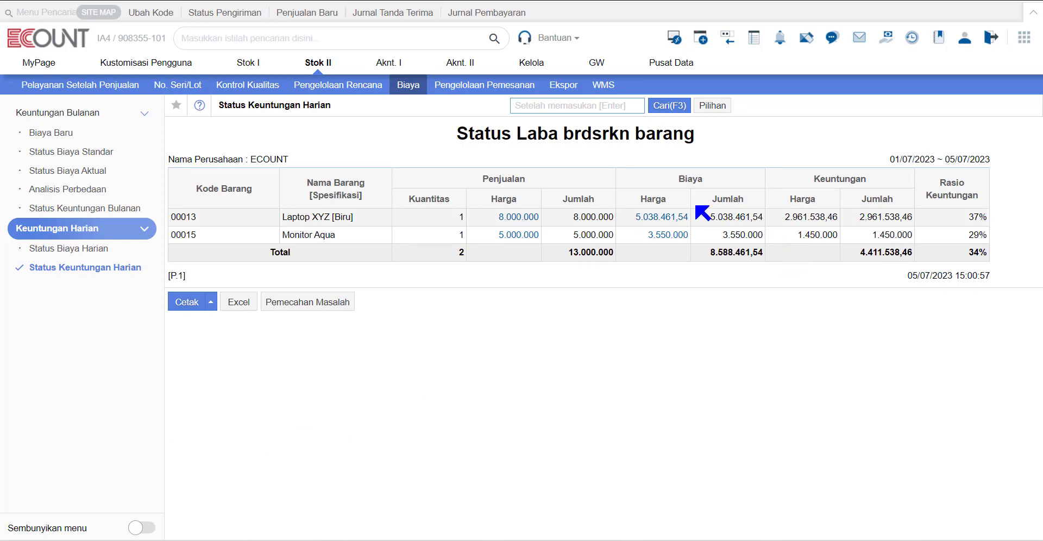
pyautogui.click(673, 220)
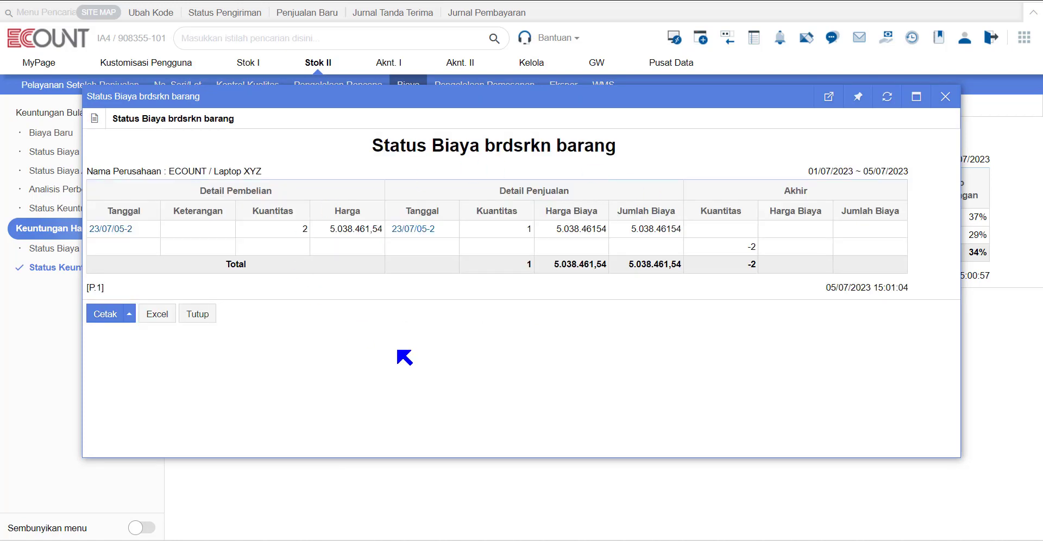
pyautogui.click(207, 319)
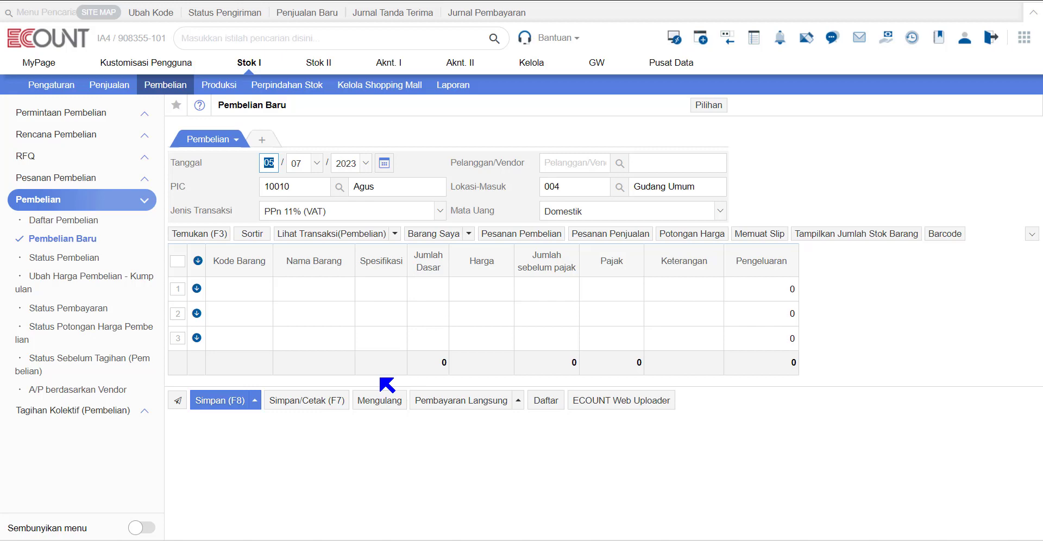
# Load the remaining quantity of the Jaya Tekno purchase order dated 30/06/2023 into the new purchase, based on lines (berdasarkan Garis)
pyautogui.click(505, 235)
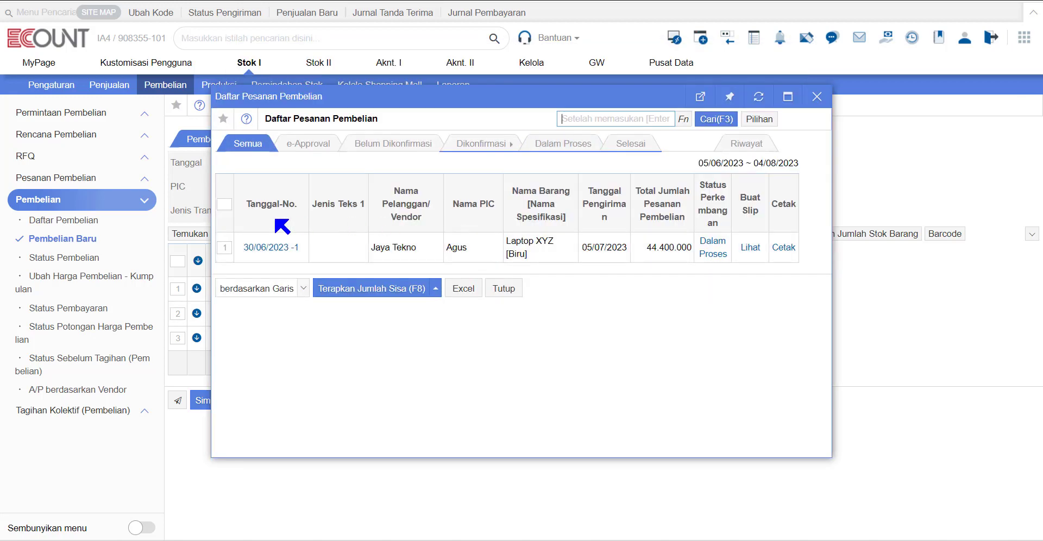
pyautogui.click(223, 249)
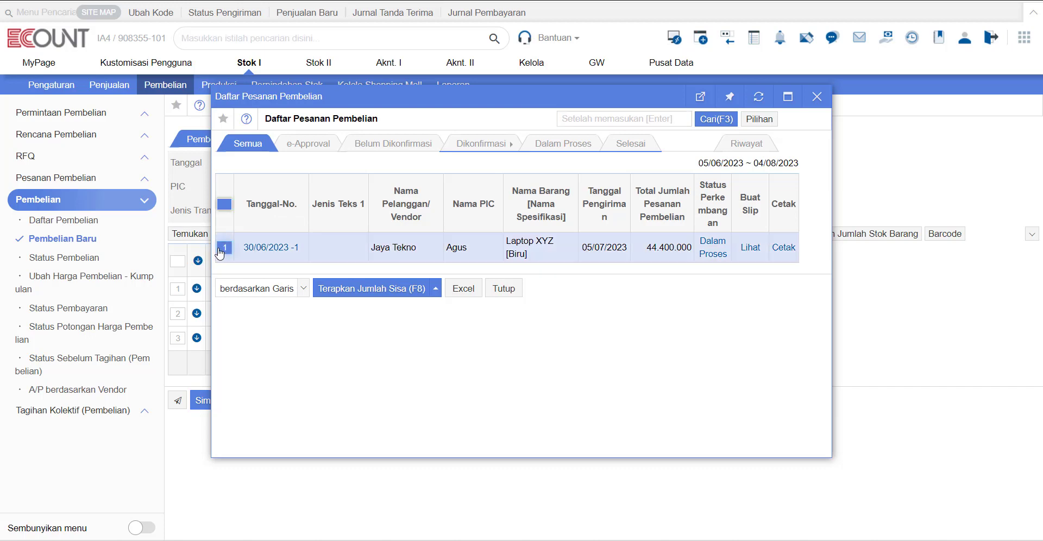
pyautogui.click(354, 289)
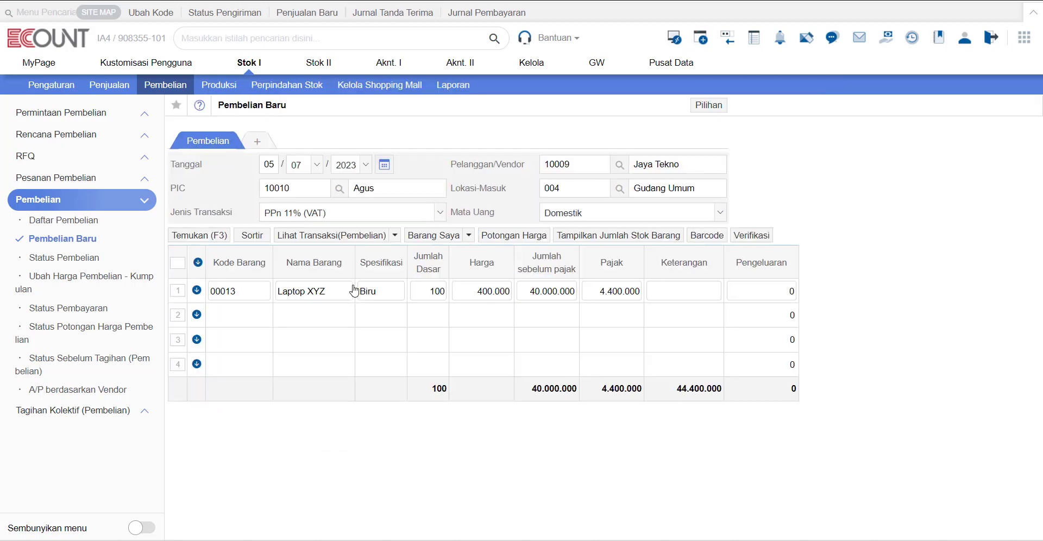
pyautogui.click(344, 289)
pyautogui.click(402, 333)
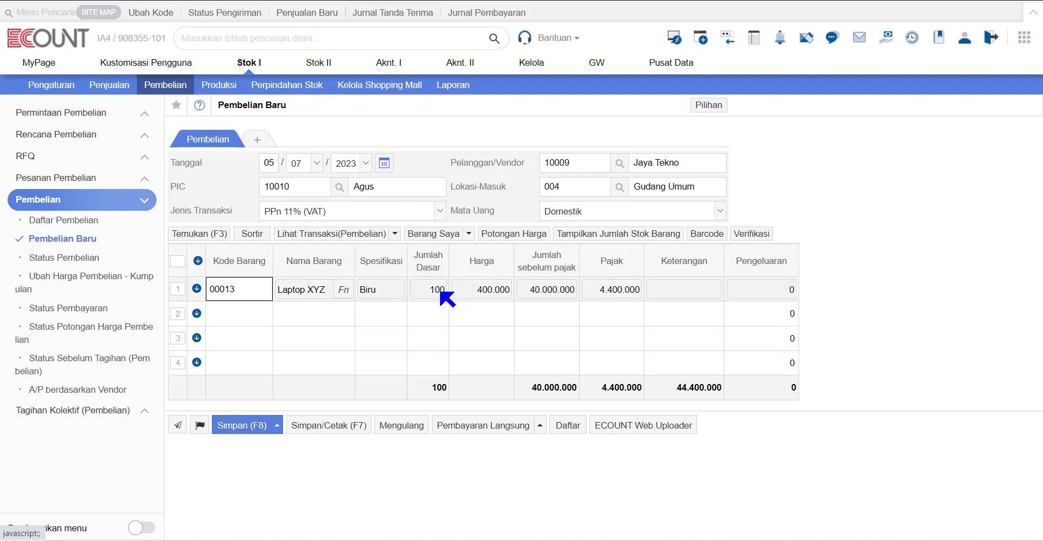
# Set the base quantity (Jumlah Dasar) of the Laptop XYZ line to 60 and save the purchase
pyautogui.click(432, 288)
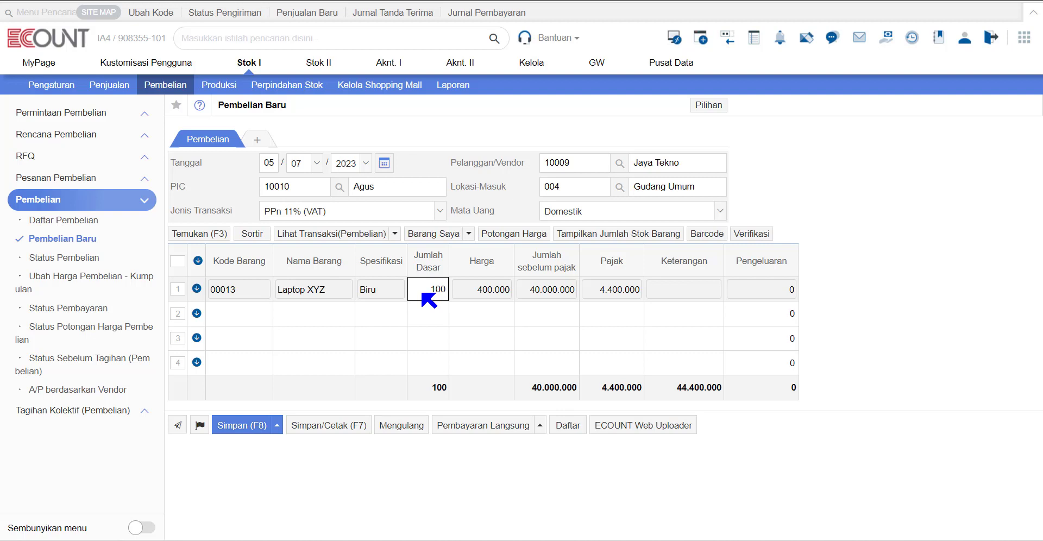
pyautogui.write('60')
pyautogui.click(229, 427)
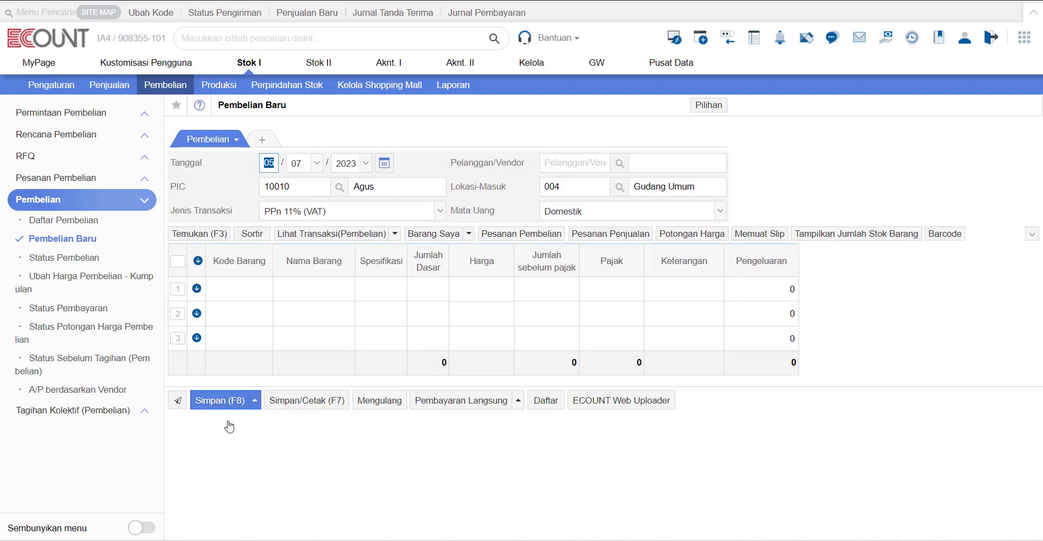
# Run the outstanding purchase order report (Status P/O Outstanding) to check the undelivered quantity of Laptop XYZ
pyautogui.click(71, 179)
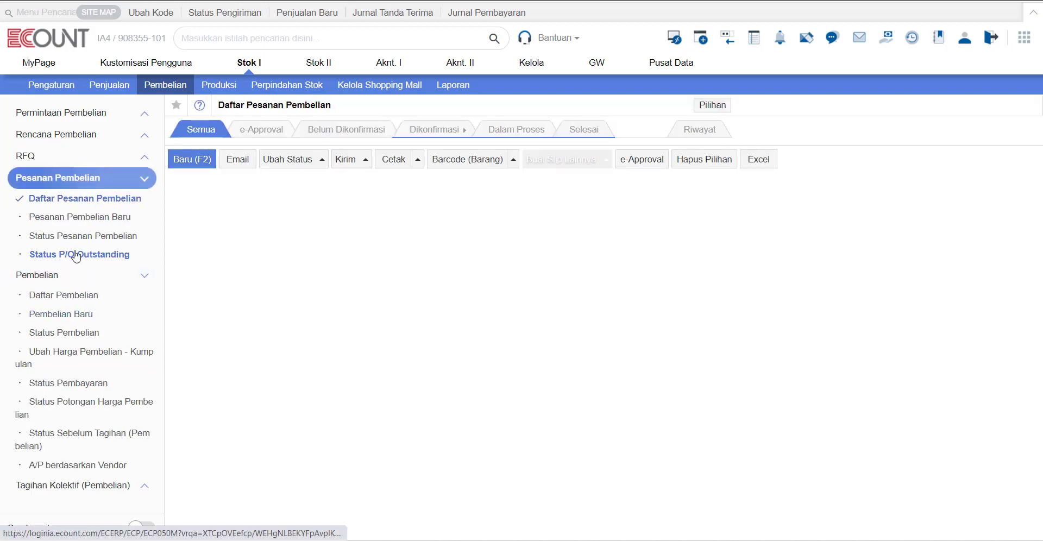
pyautogui.click(79, 255)
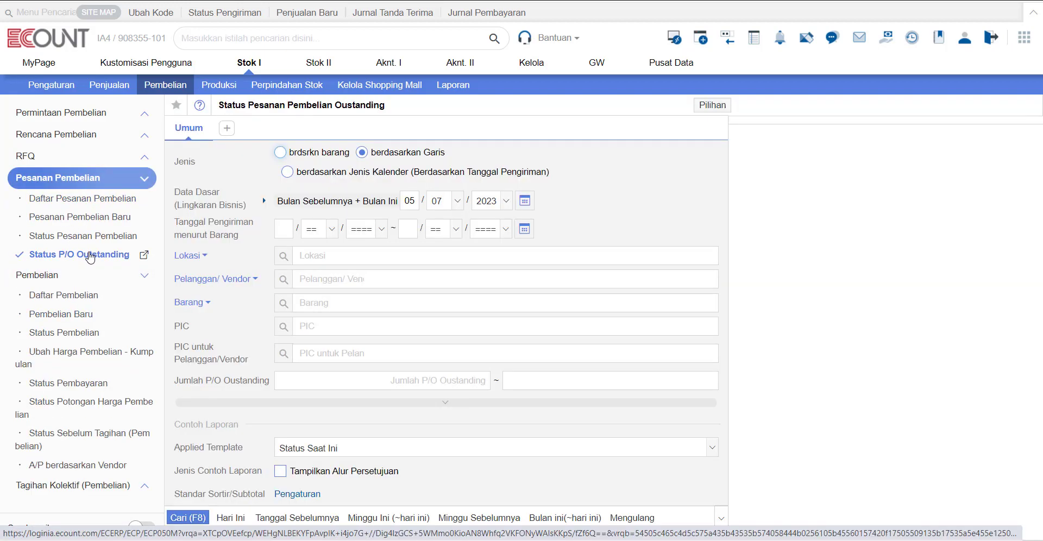
pyautogui.click(196, 519)
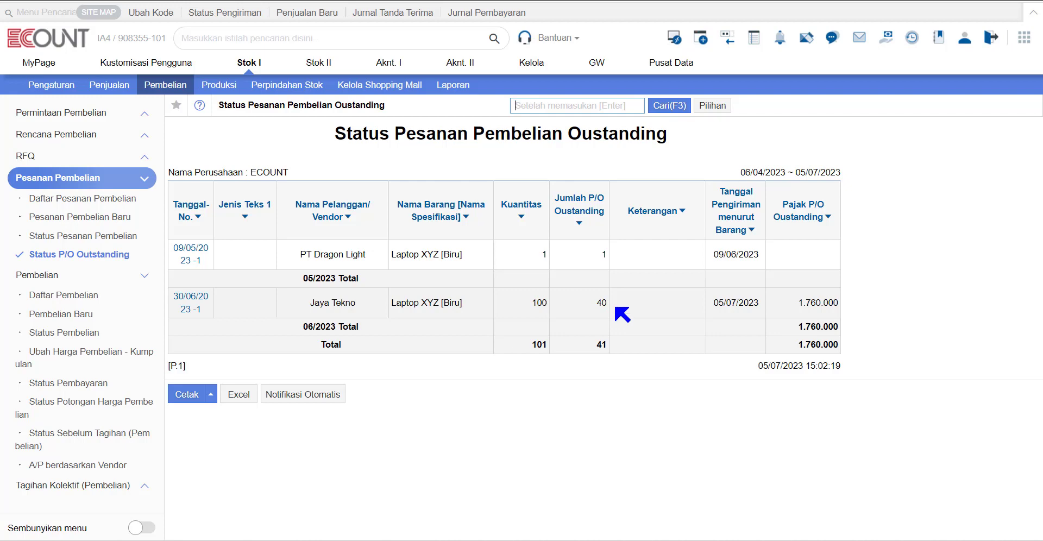
# Look at the available progress statuses for the Jaya Tekno order in Daftar Pesanan Pembelian without changing it
pyautogui.click(68, 200)
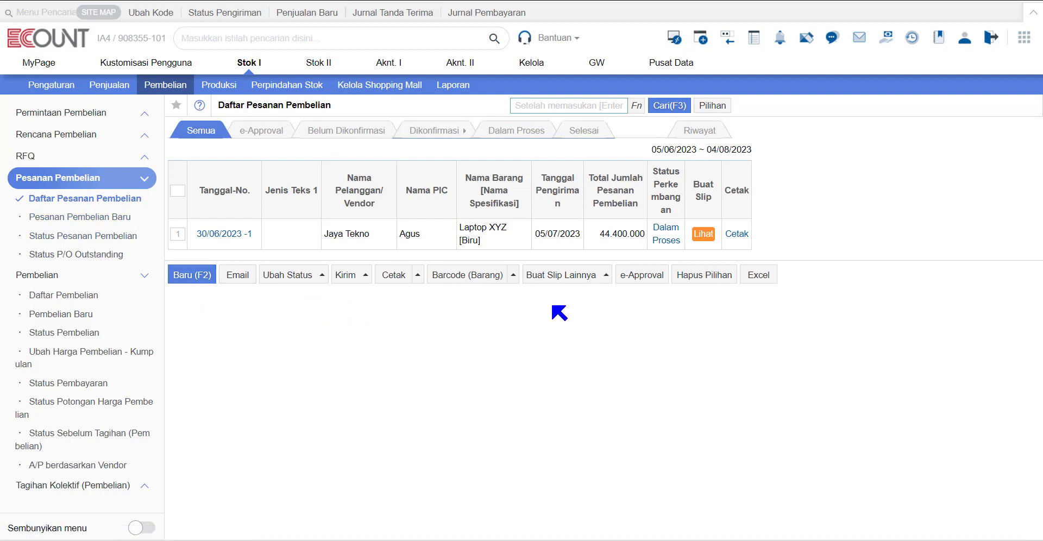
pyautogui.click(667, 240)
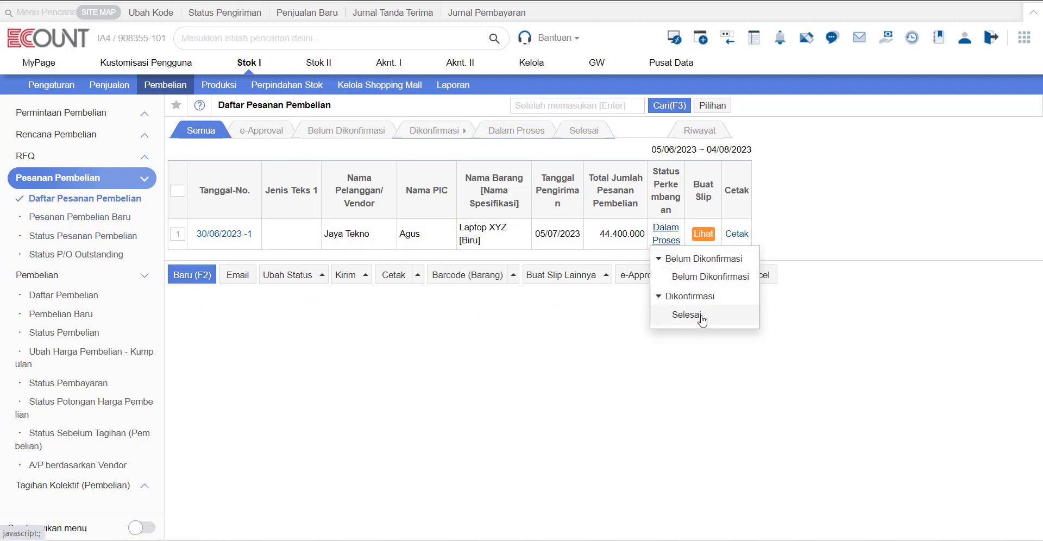
pyautogui.click(459, 363)
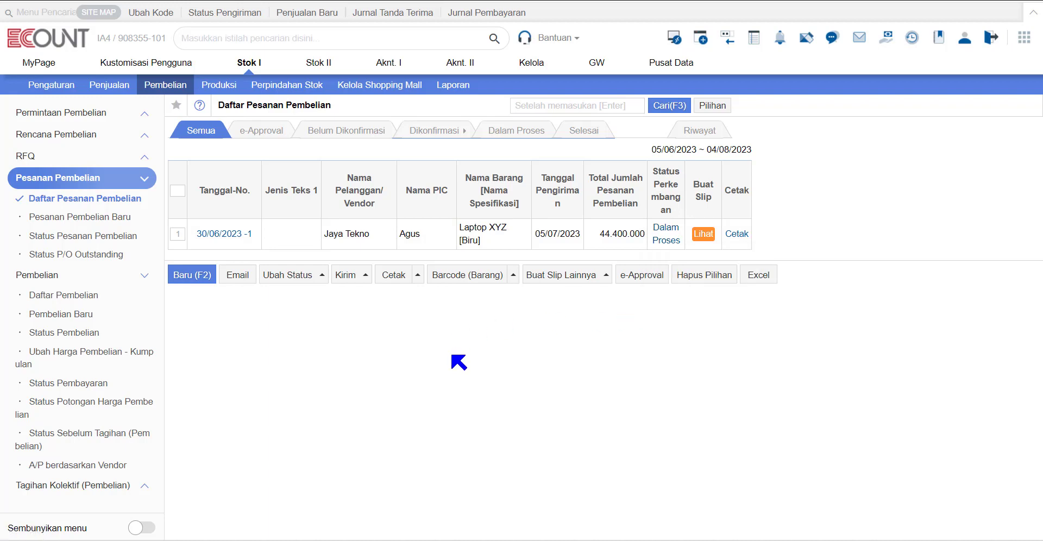
# Start a new purchase and load the remaining quantity of the Jaya Tekno purchase order dated 30/06/2023
pyautogui.click(60, 314)
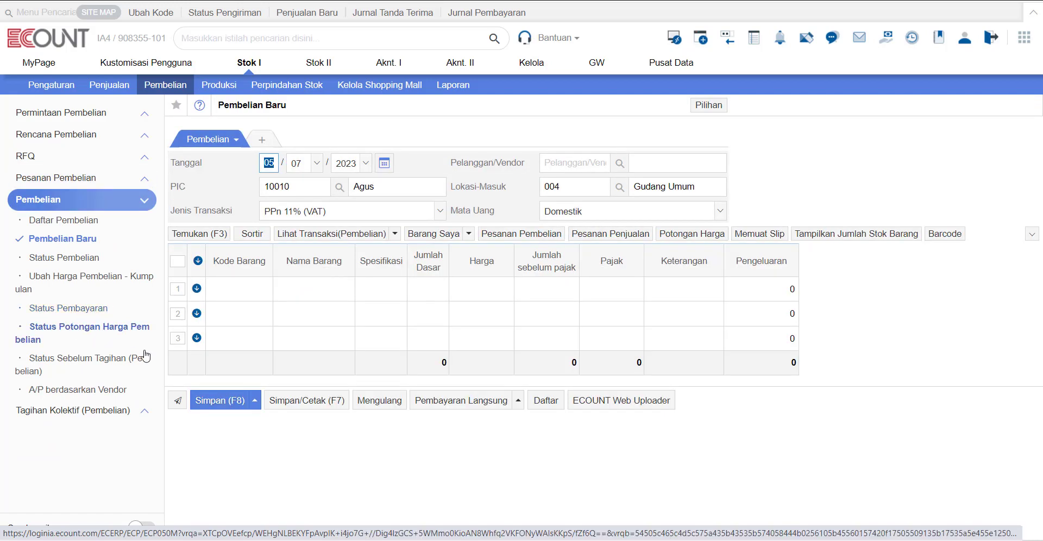
pyautogui.click(528, 236)
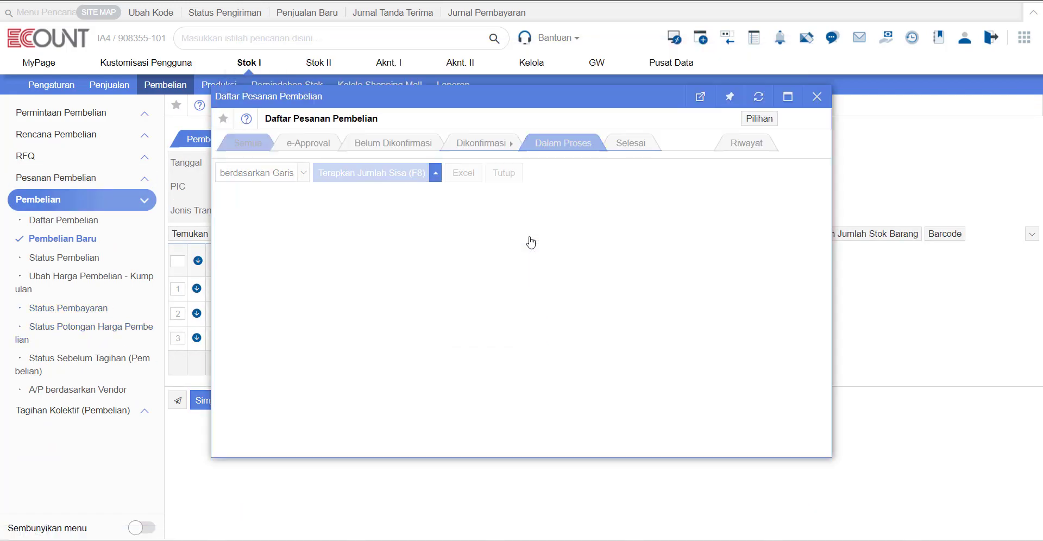
pyautogui.click(225, 247)
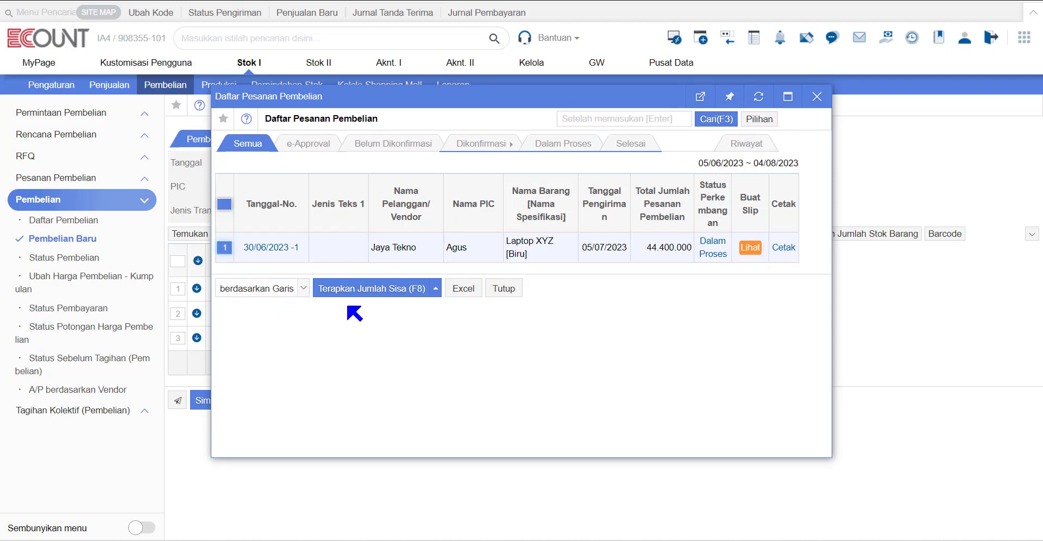
pyautogui.click(360, 290)
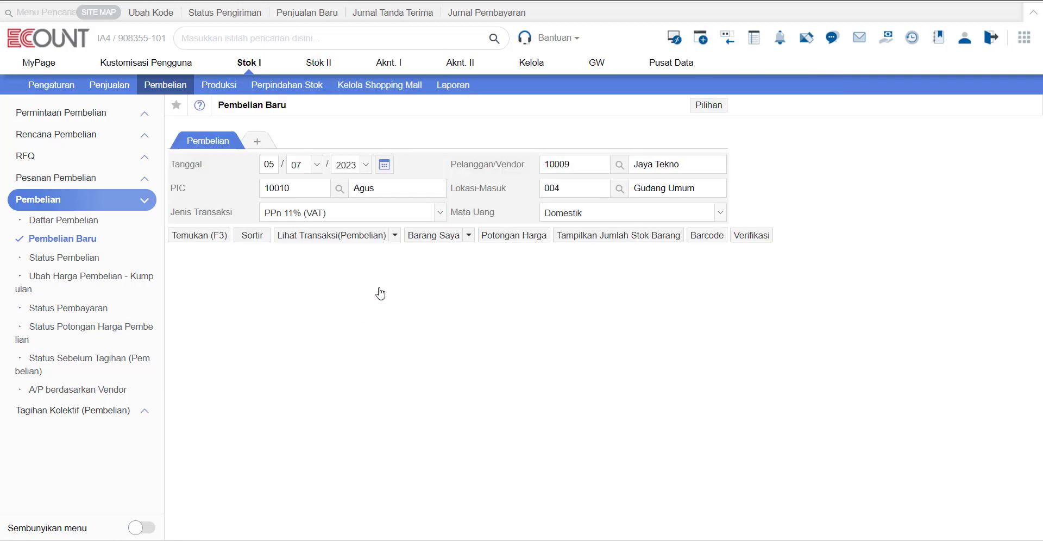
# Set the purchase order progress status action to Ubah with status Selesai for the loaded order slip
pyautogui.click(200, 426)
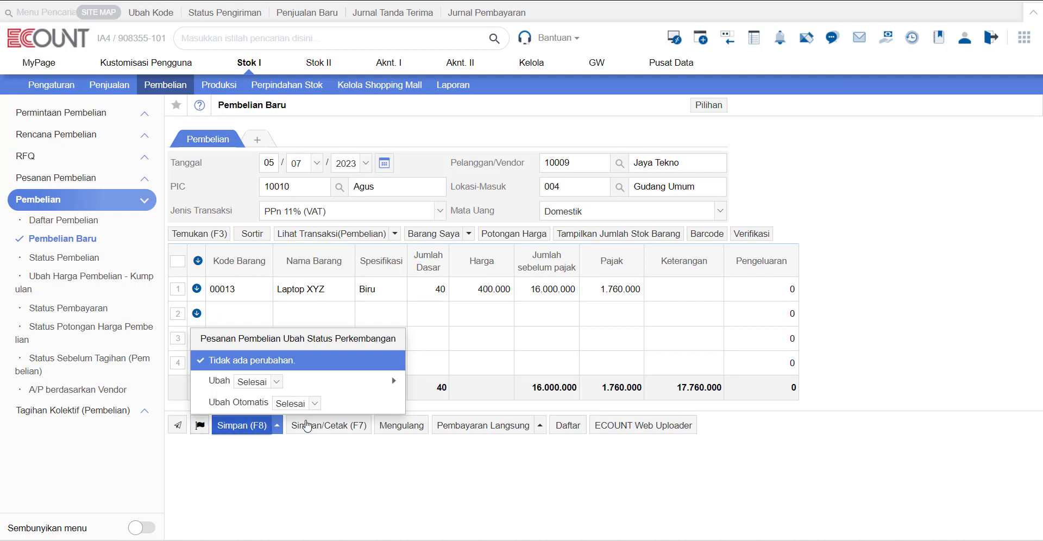
pyautogui.moveTo(380, 385)
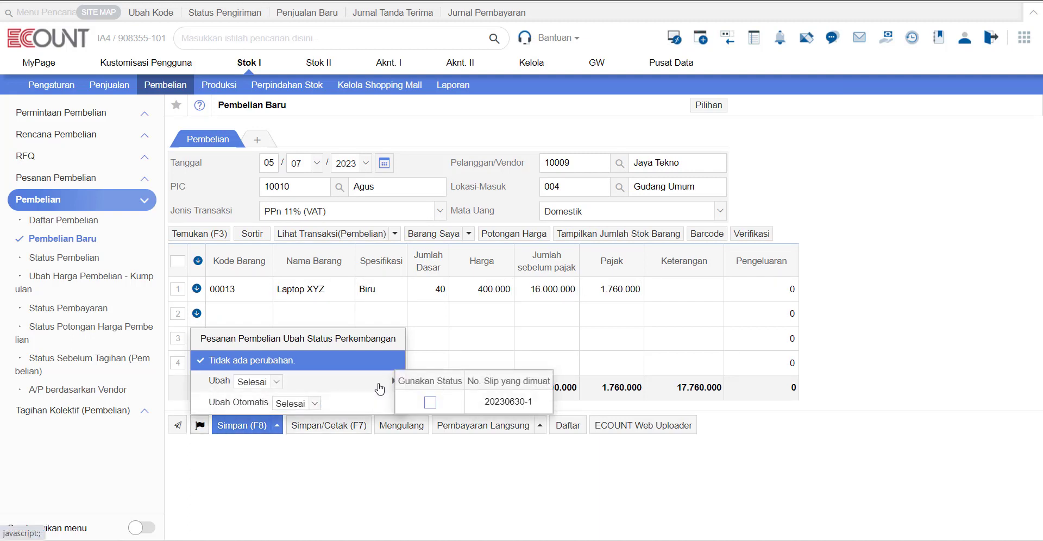
pyautogui.click(430, 402)
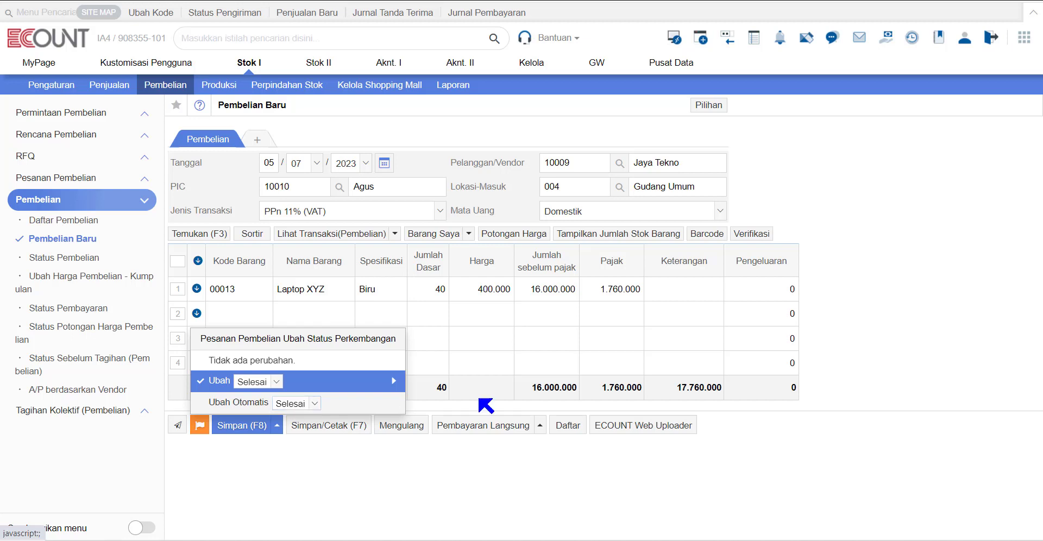
# Set the default progress status change from Pesanan Pembelian to Pembelian to Ubah Otomatis with status Selesai and save it
pyautogui.click(709, 105)
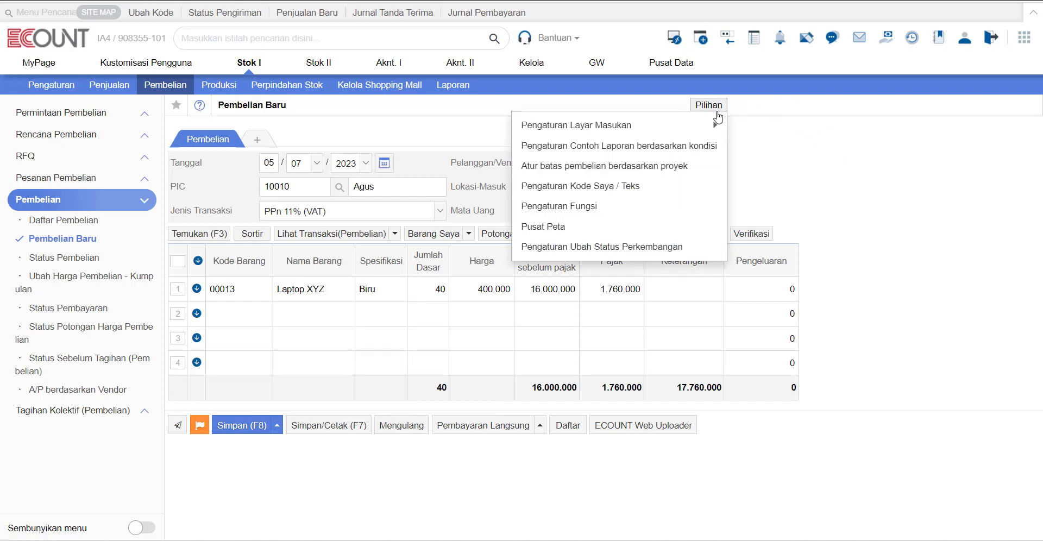
pyautogui.click(606, 247)
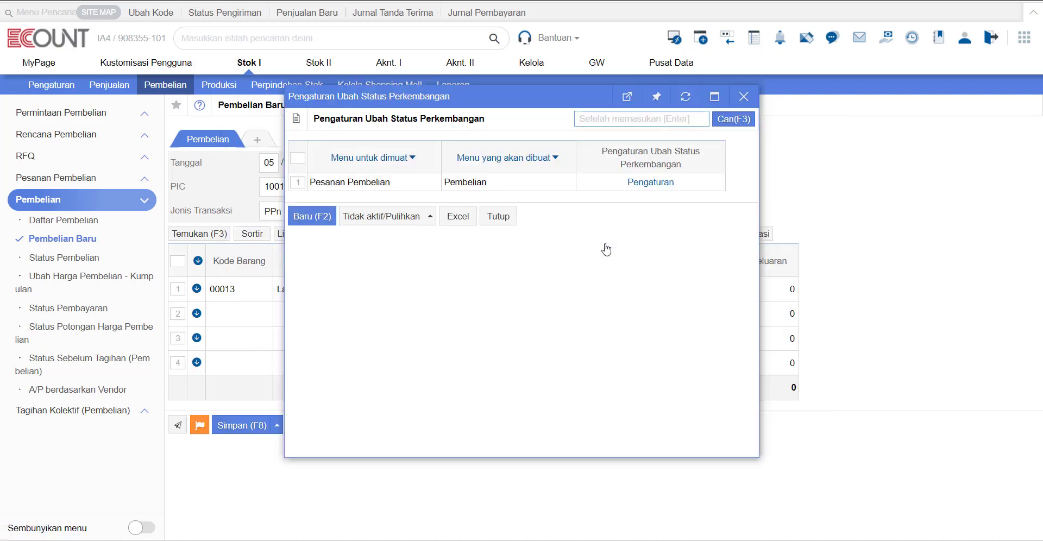
pyautogui.click(660, 184)
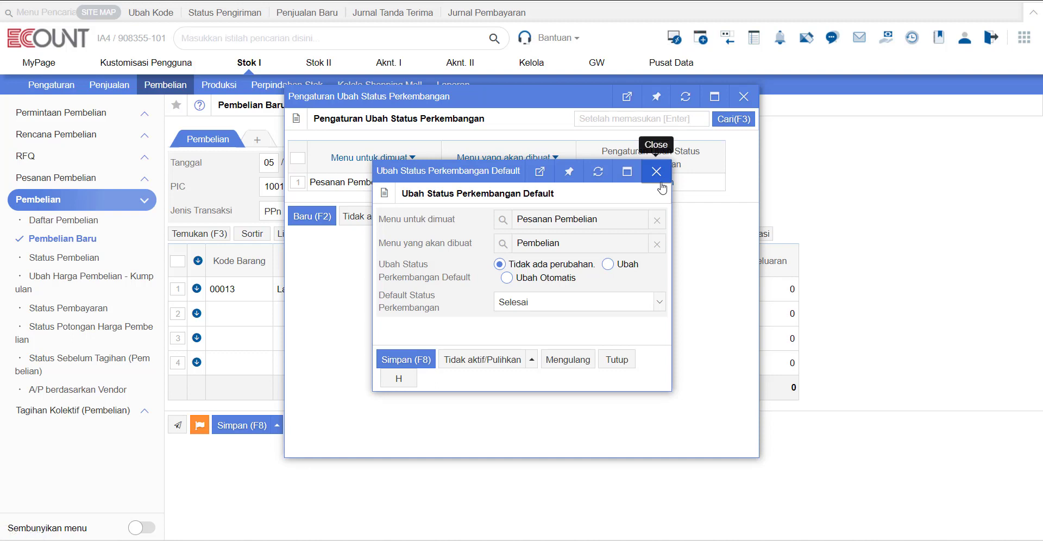
pyautogui.click(543, 277)
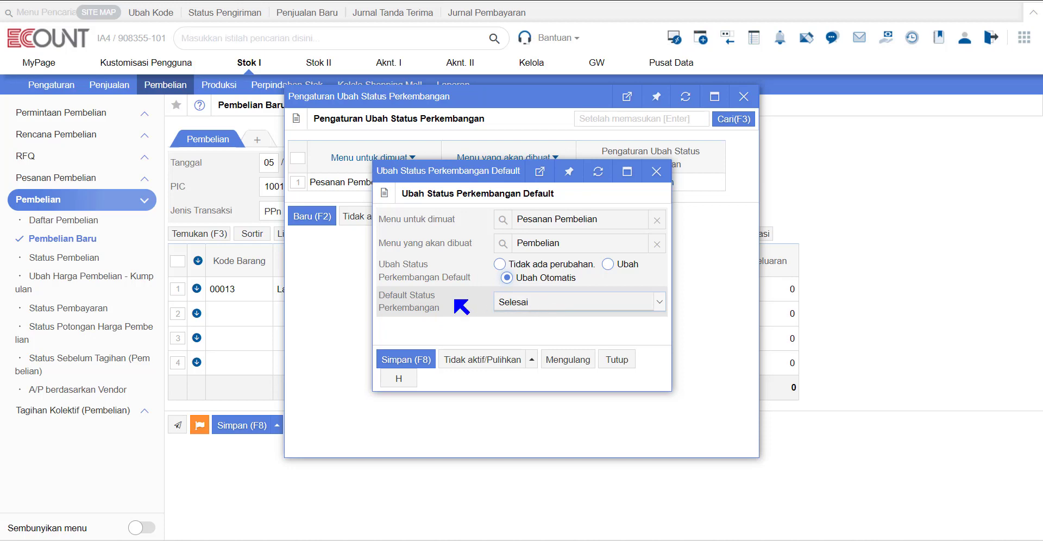
pyautogui.click(396, 359)
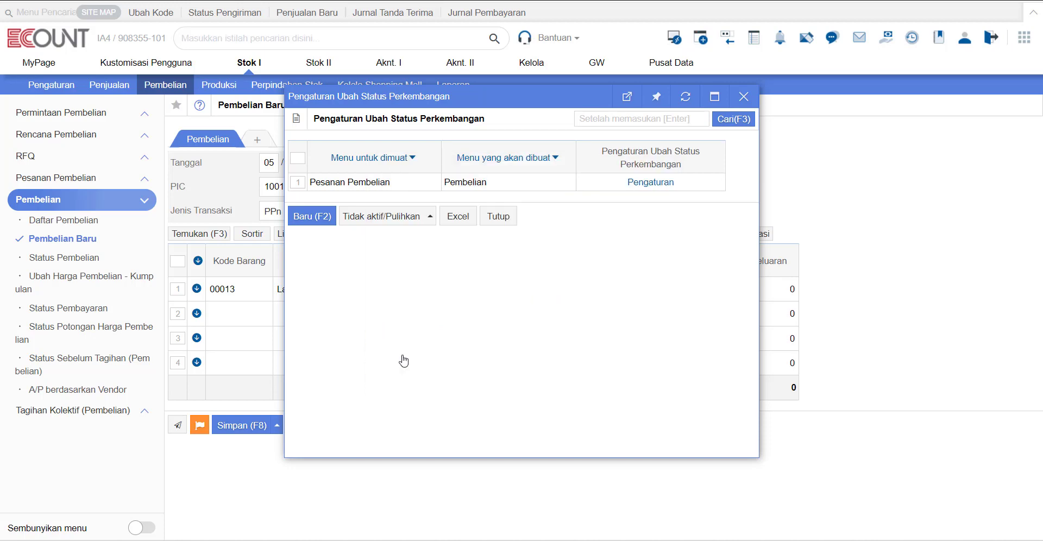
pyautogui.click(498, 217)
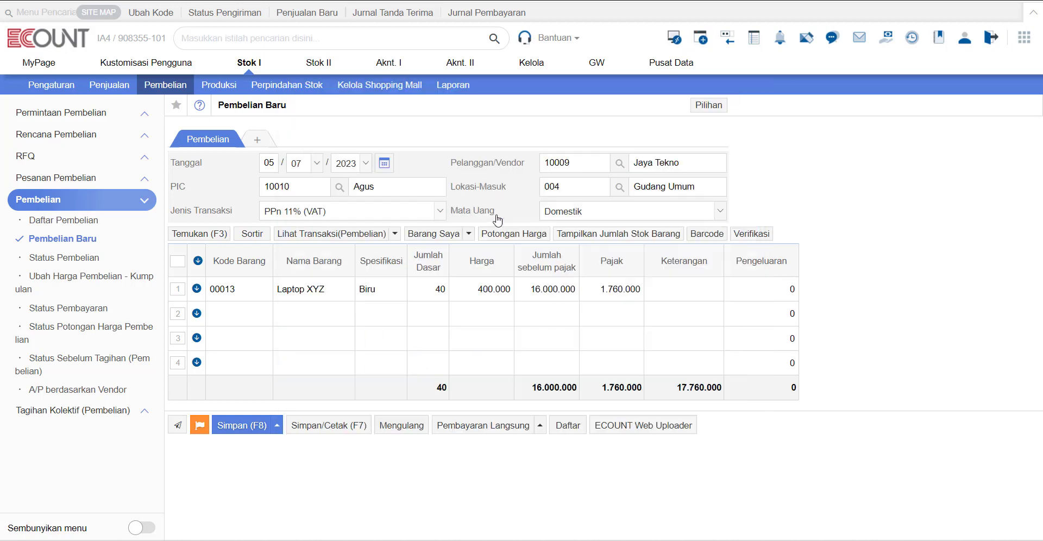
# Restart with a blank purchase and apply the remaining quantity of the Jaya Tekno order dated 30/06/2023 to it
pyautogui.click(63, 239)
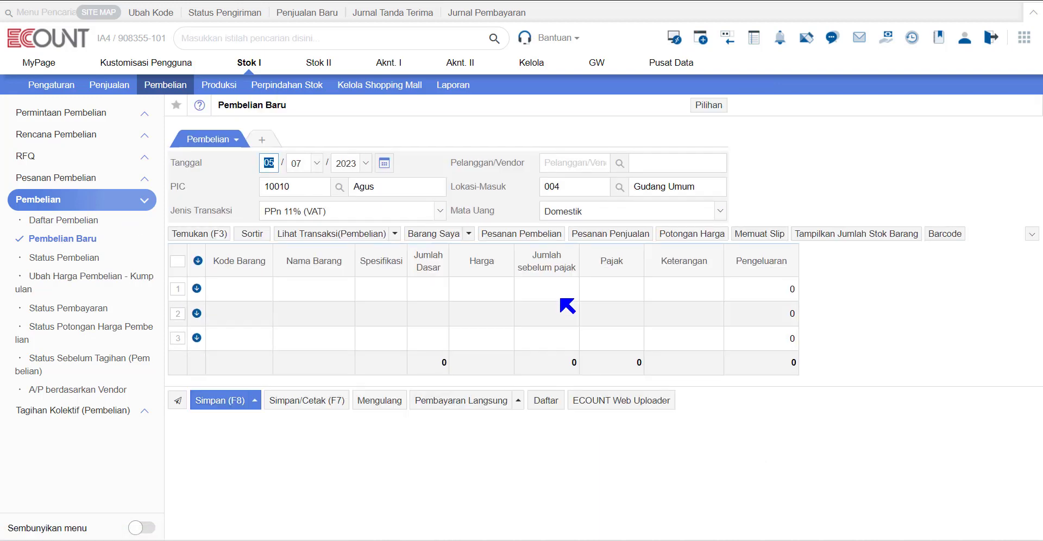
pyautogui.click(540, 238)
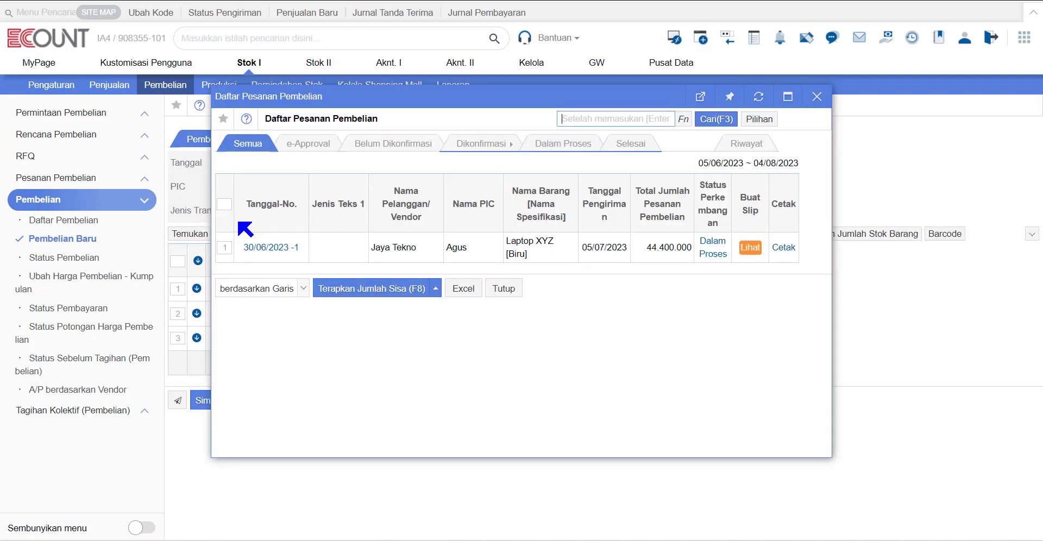
pyautogui.click(226, 250)
pyautogui.click(330, 292)
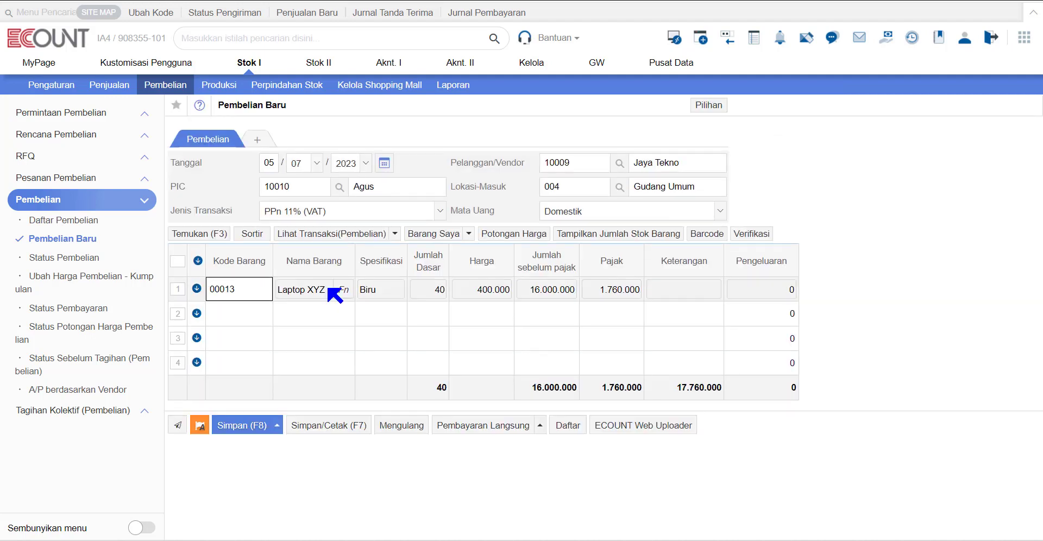
# Check that the order's progress status action is Ubah Otomatis with status Selesai, and save the purchase
pyautogui.click(200, 426)
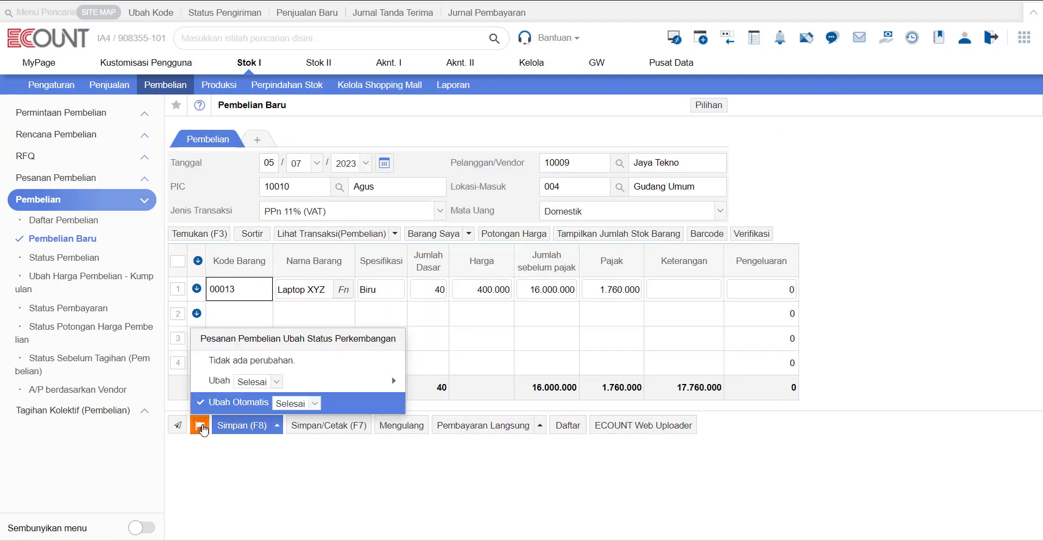
pyautogui.click(201, 426)
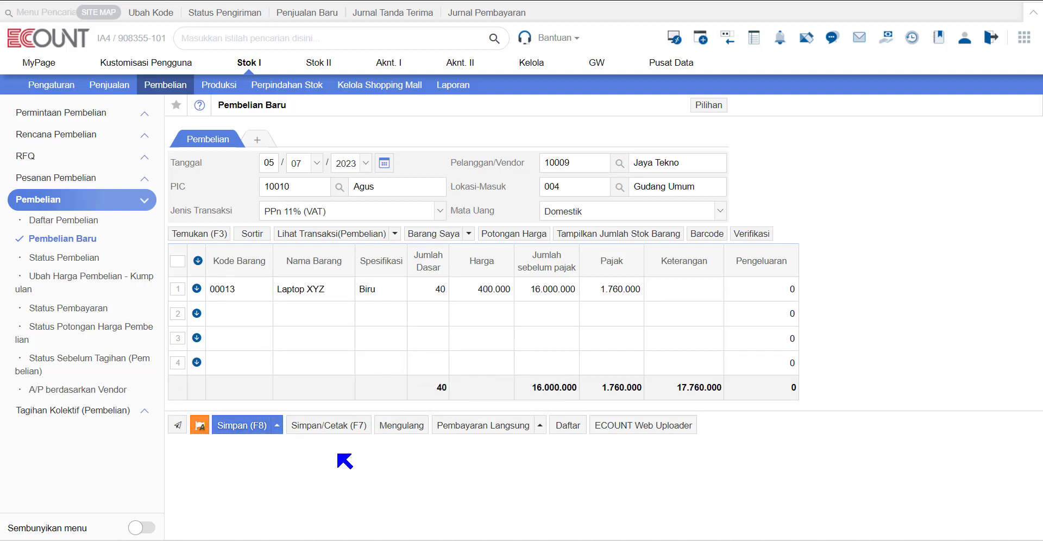
pyautogui.click(244, 432)
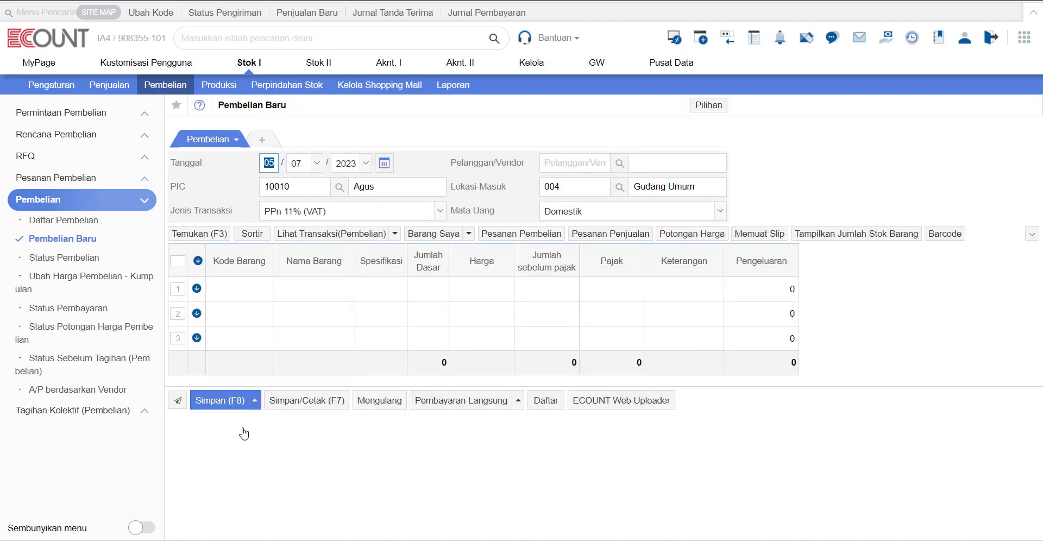
# Preview the printable purchase slip of the latest Jaya Tekno purchase in Daftar Pembelian, and close it
pyautogui.click(81, 218)
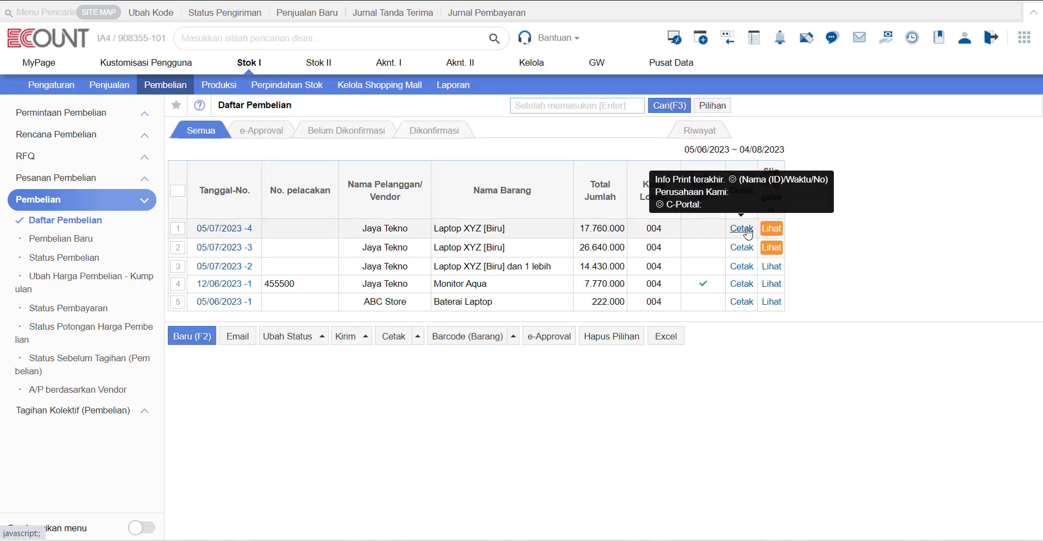
pyautogui.click(742, 229)
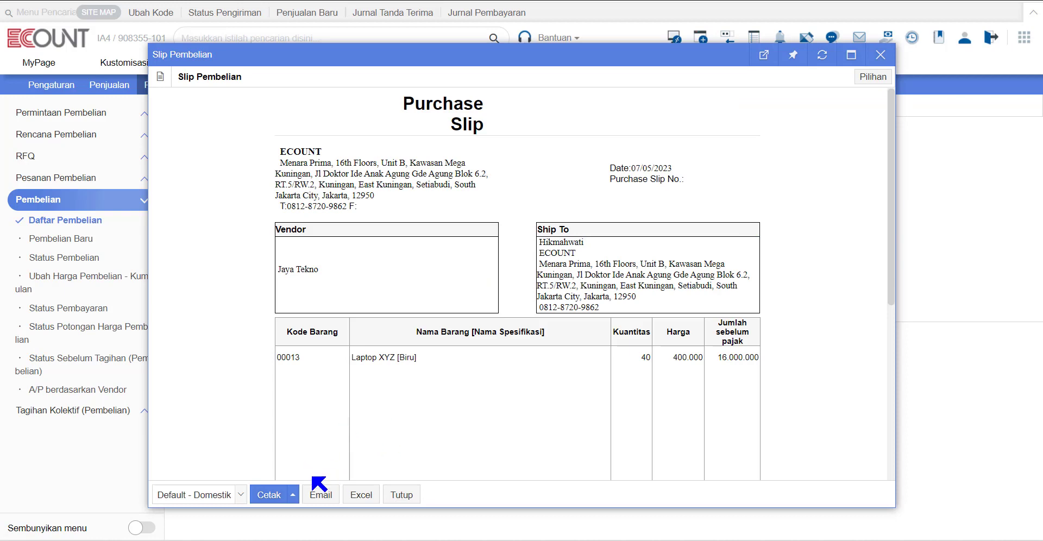
pyautogui.click(399, 496)
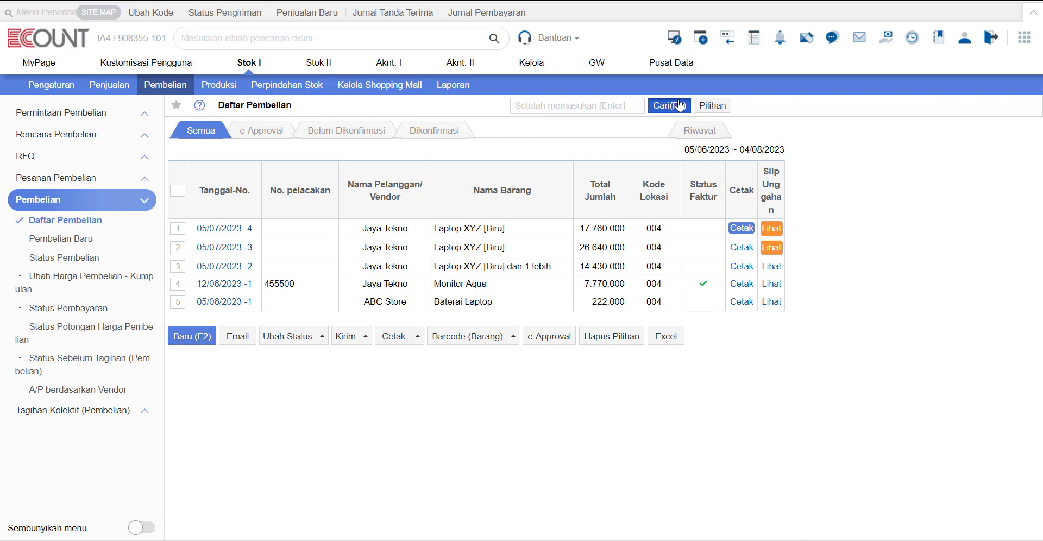
# Search Daftar Pembelian for purchases dated from 05/01/2023 to 04/08/2023
pyautogui.click(680, 105)
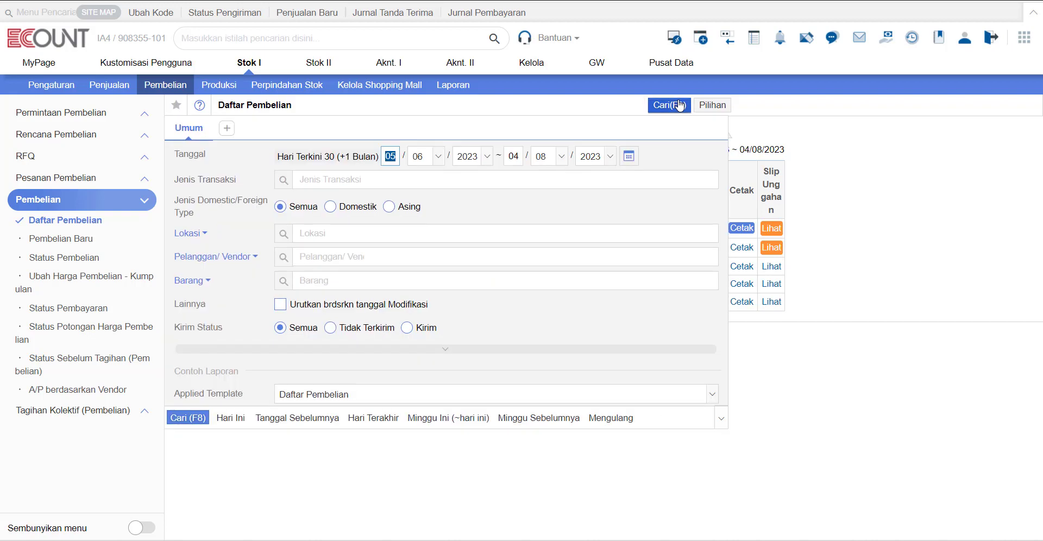
pyautogui.click(425, 157)
pyautogui.click(431, 179)
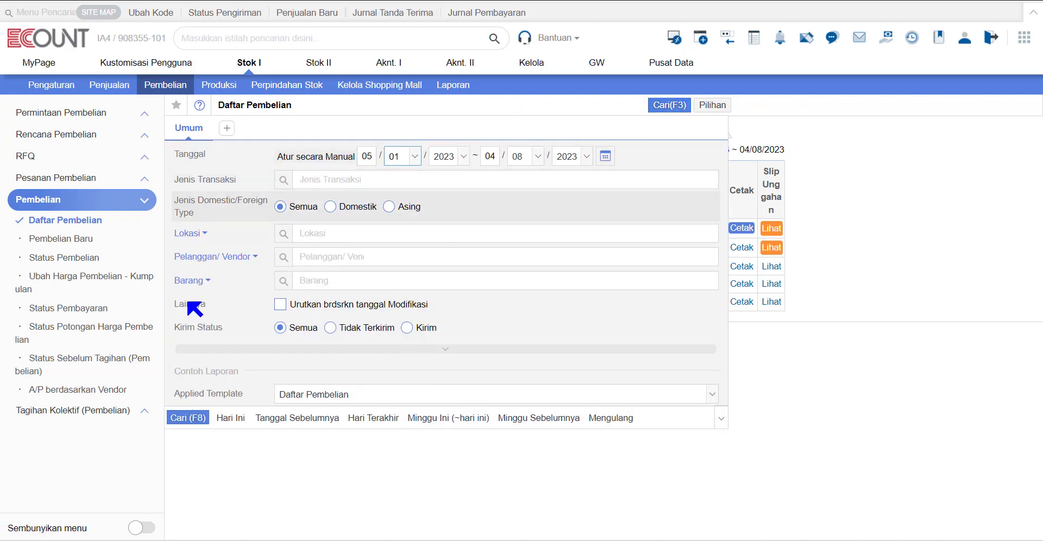
pyautogui.click(196, 424)
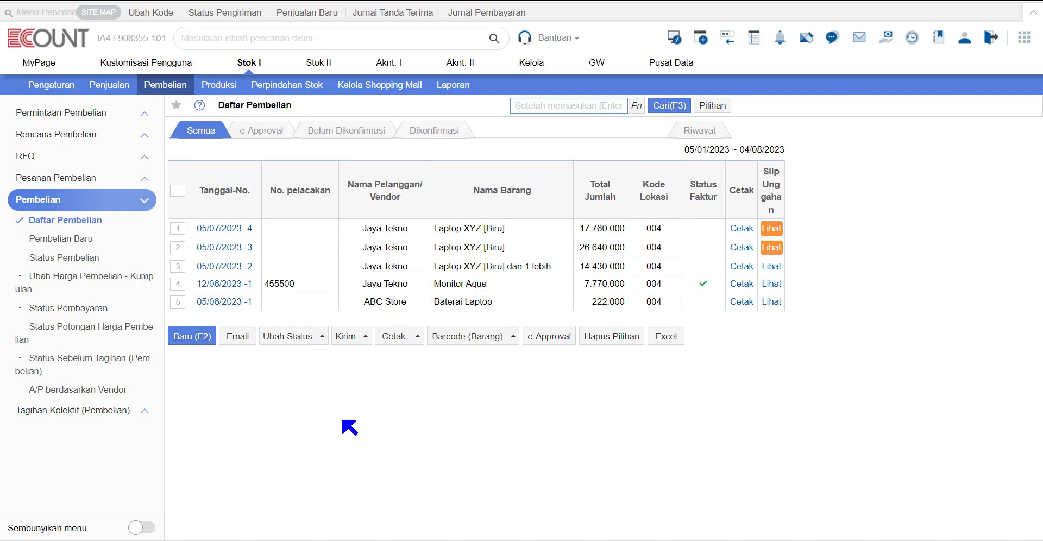
# Create a new report template named List for Daftar Pembelian, copied from **Daftar Pembelian**
pyautogui.click(723, 107)
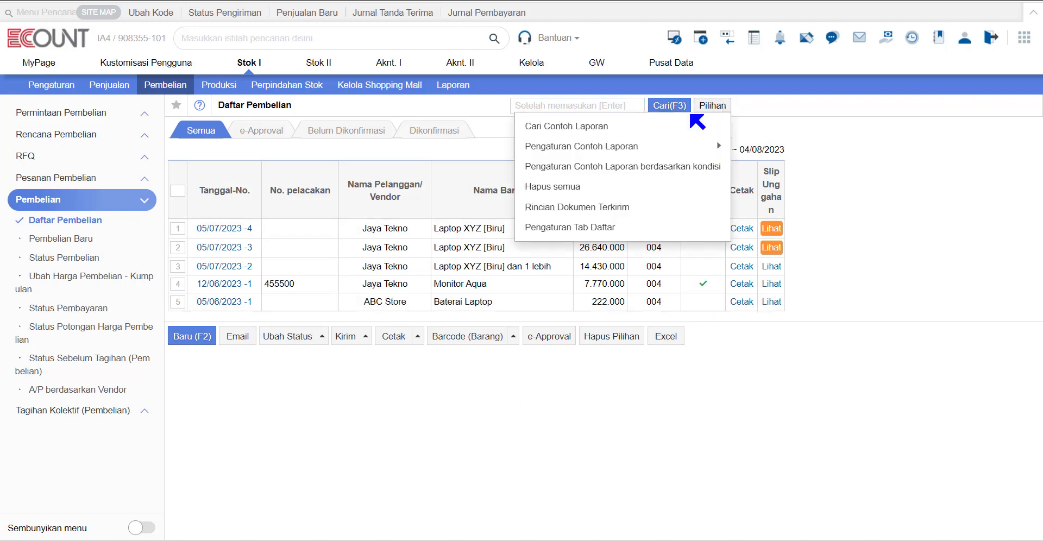
pyautogui.moveTo(671, 148)
pyautogui.click(757, 150)
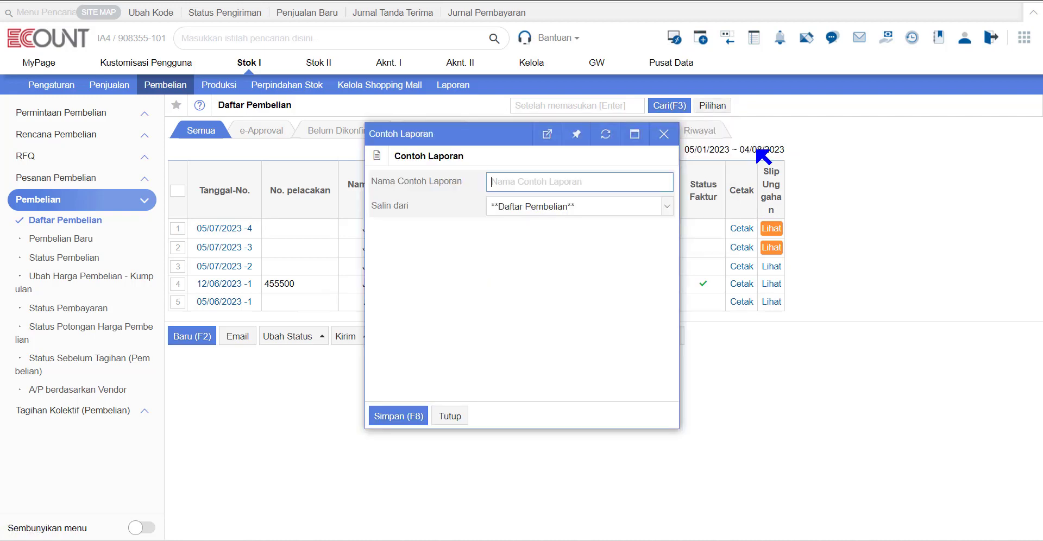
pyautogui.write('List')
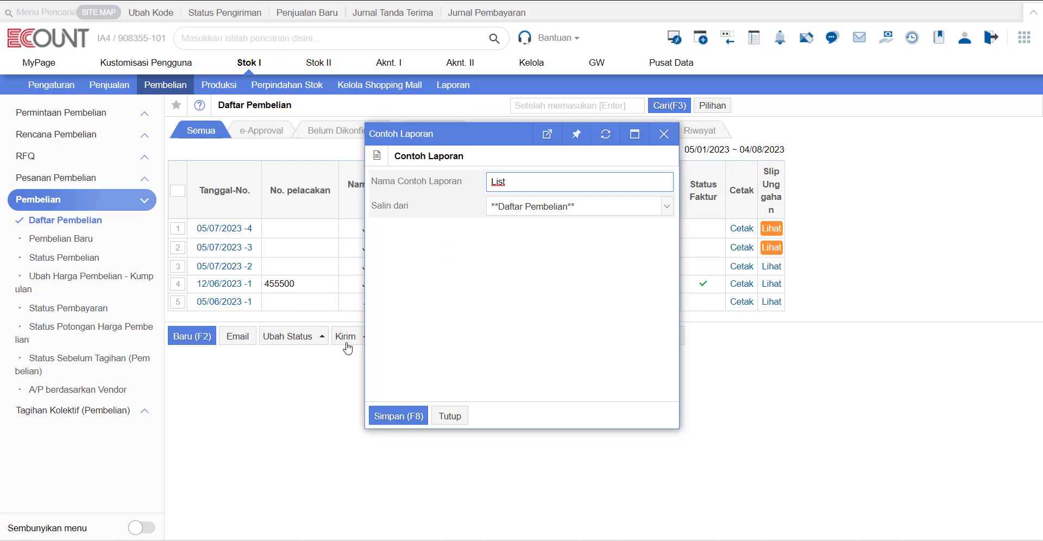
pyautogui.click(401, 416)
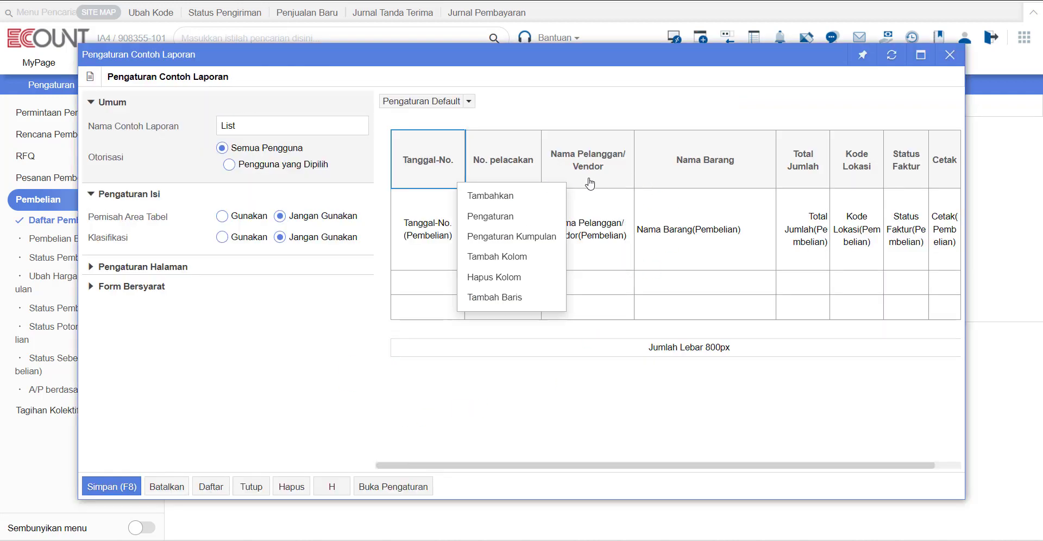
# Add the Nama Lokasi column to the List template after Nama Pelanggan/Vendor
pyautogui.click(590, 183)
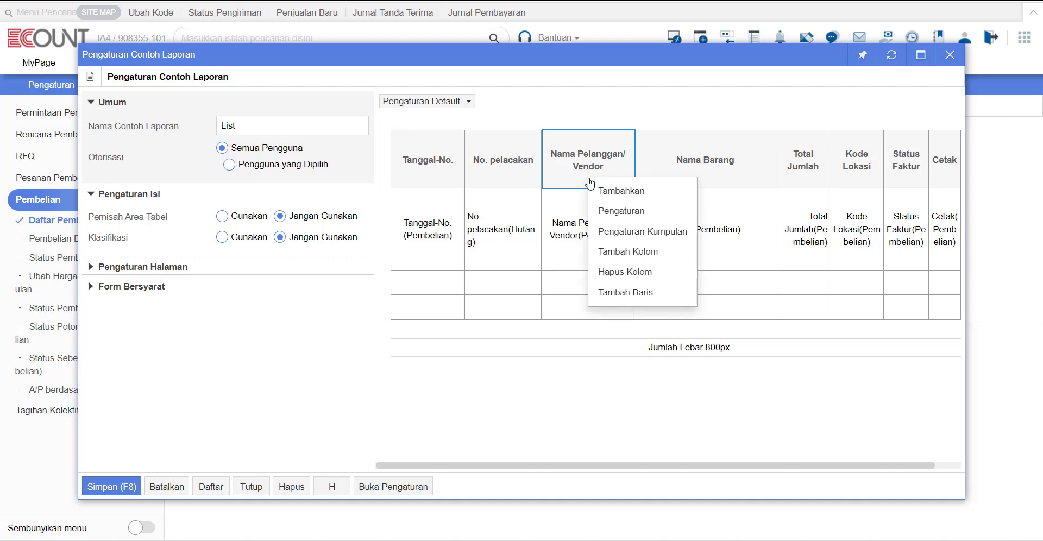
pyautogui.click(627, 195)
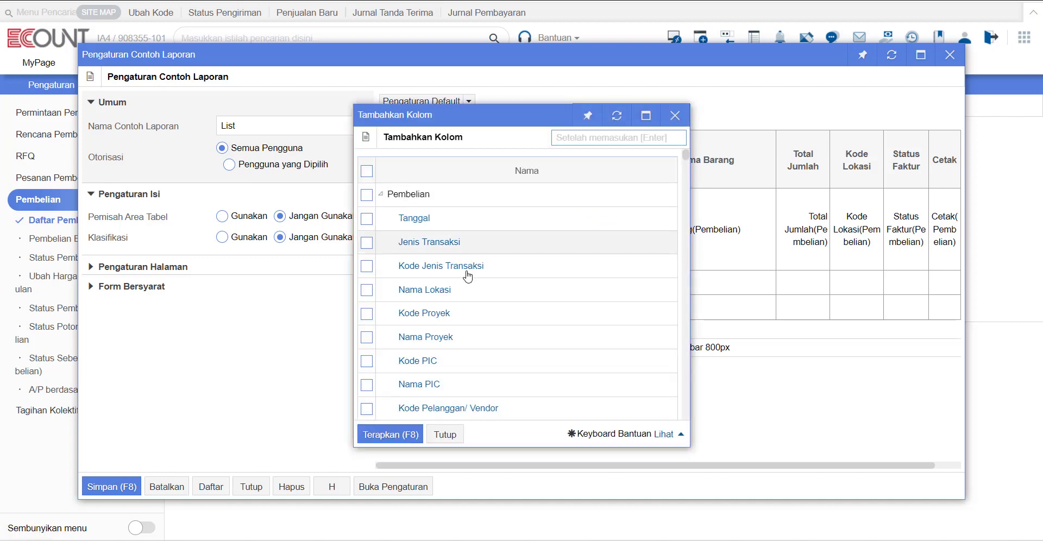
pyautogui.scroll(-2, 467, 334)
pyautogui.scroll(3, 467, 338)
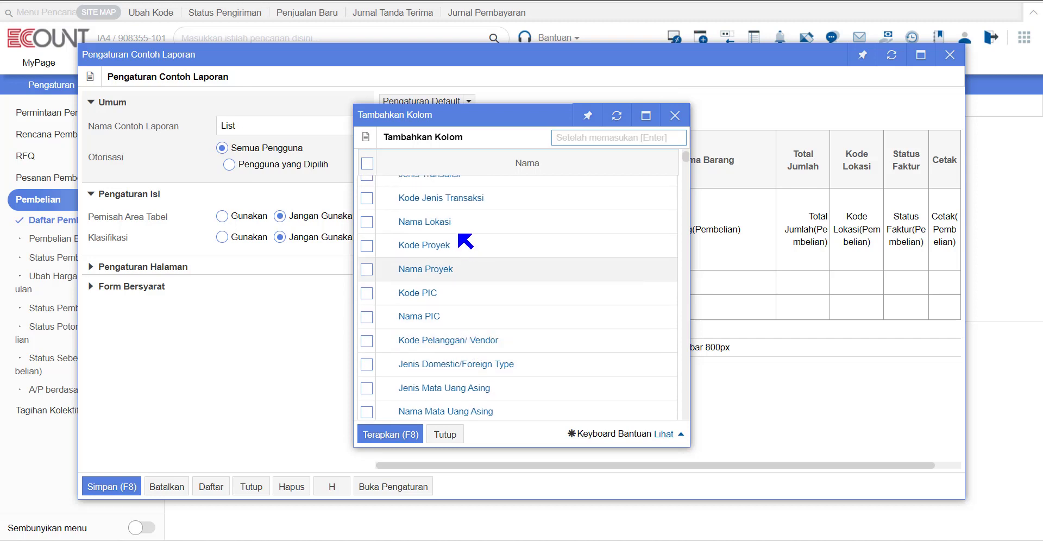
pyautogui.click(367, 221)
pyautogui.click(383, 434)
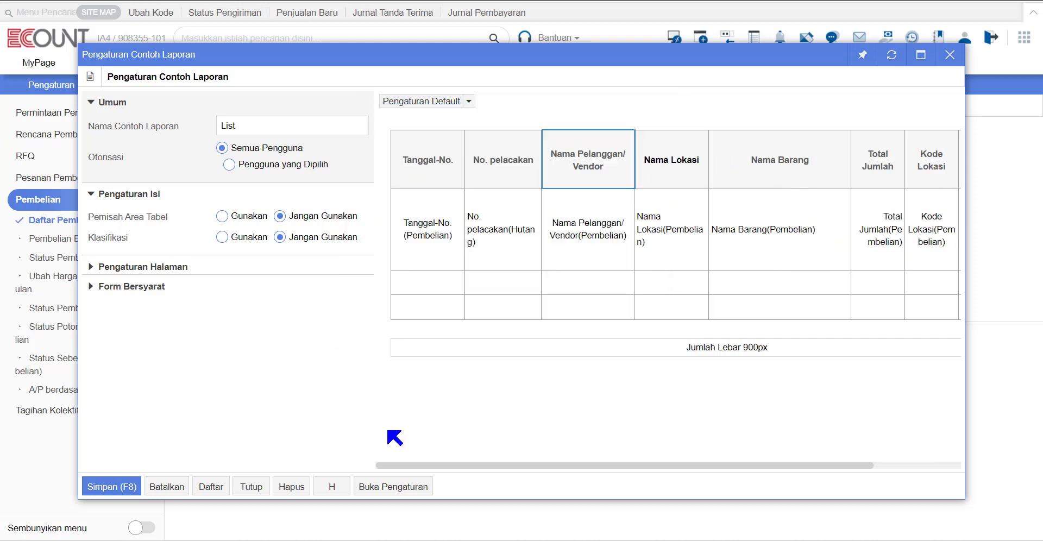
# Move the Nama Lokasi column between Tanggal-No. and No. pelacakan, and save the List template
pyautogui.click(665, 158)
pyautogui.moveTo(665, 158); pyautogui.dragTo(508, 164)
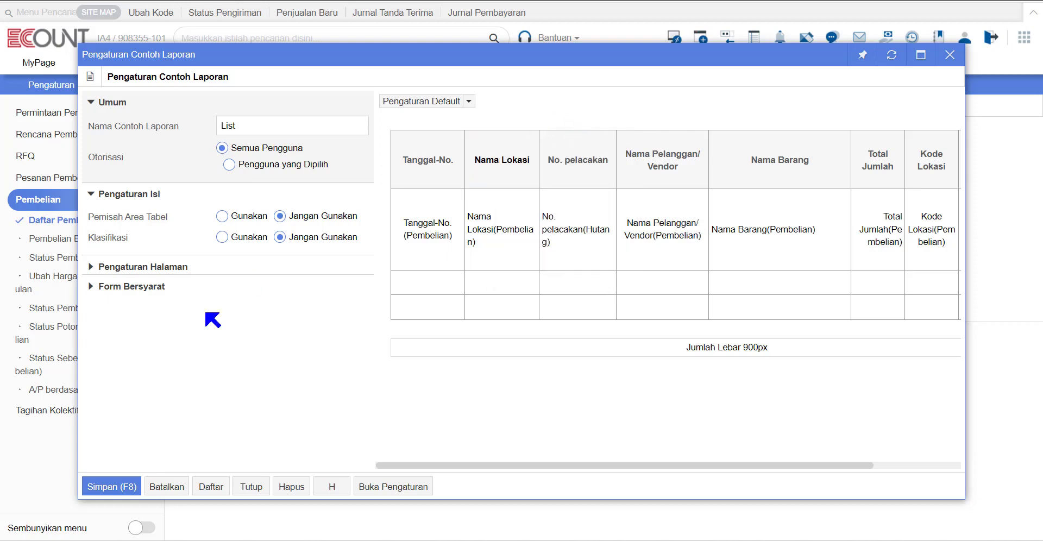
pyautogui.click(111, 487)
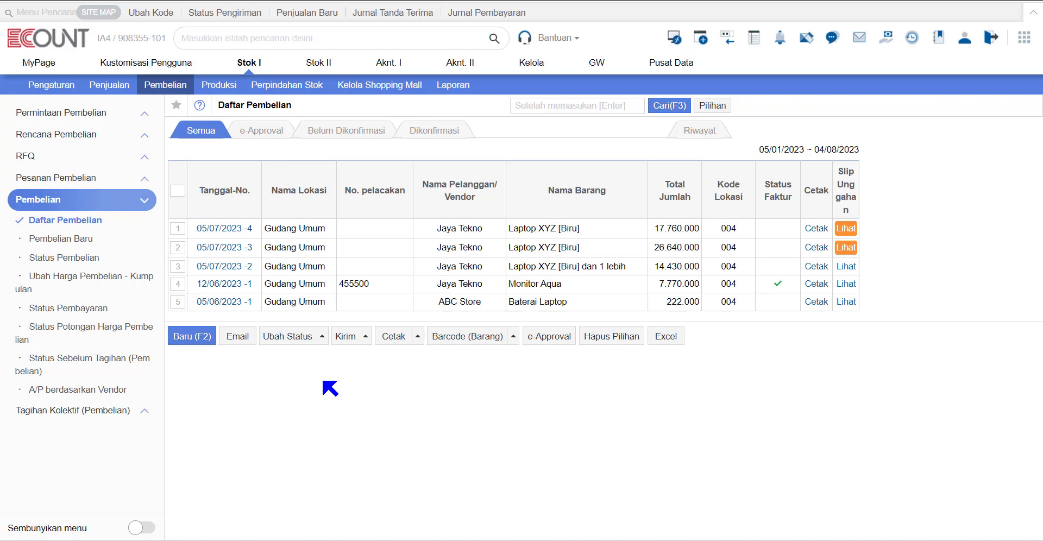
# Run the detailed Status Pembelian report by line for 01/06/2023 to 05/07/2023 and look at its template options
pyautogui.click(60, 258)
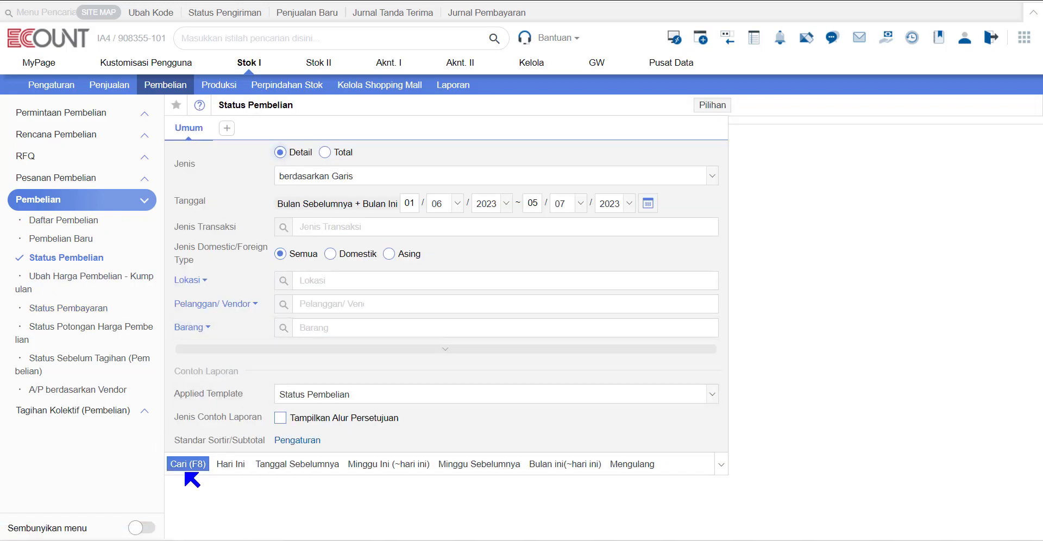
pyautogui.click(187, 466)
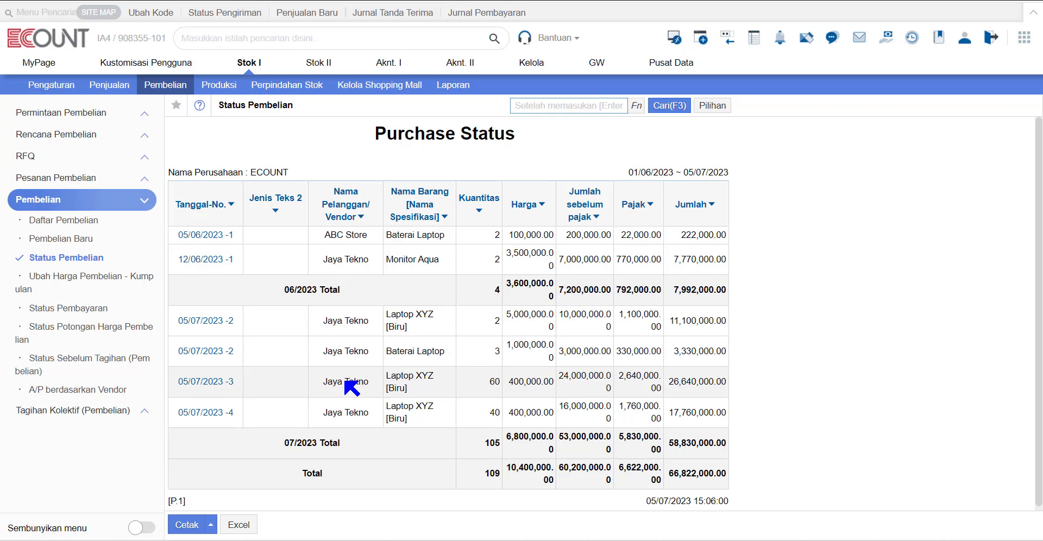
pyautogui.click(719, 106)
pyautogui.moveTo(667, 148)
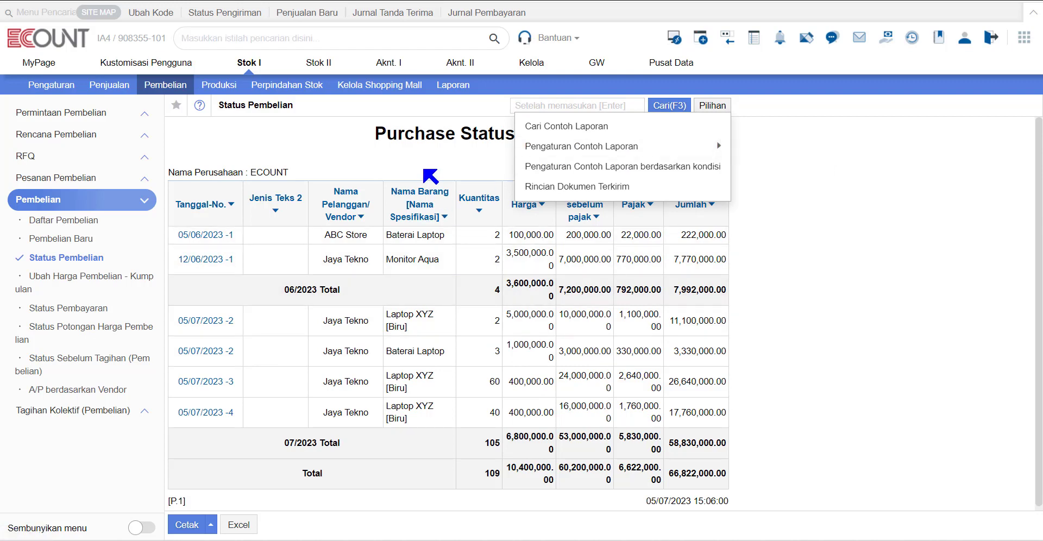
# Switch the Status Pembelian report type to Total and set its first aggregation condition to Bulanan
pyautogui.click(667, 105)
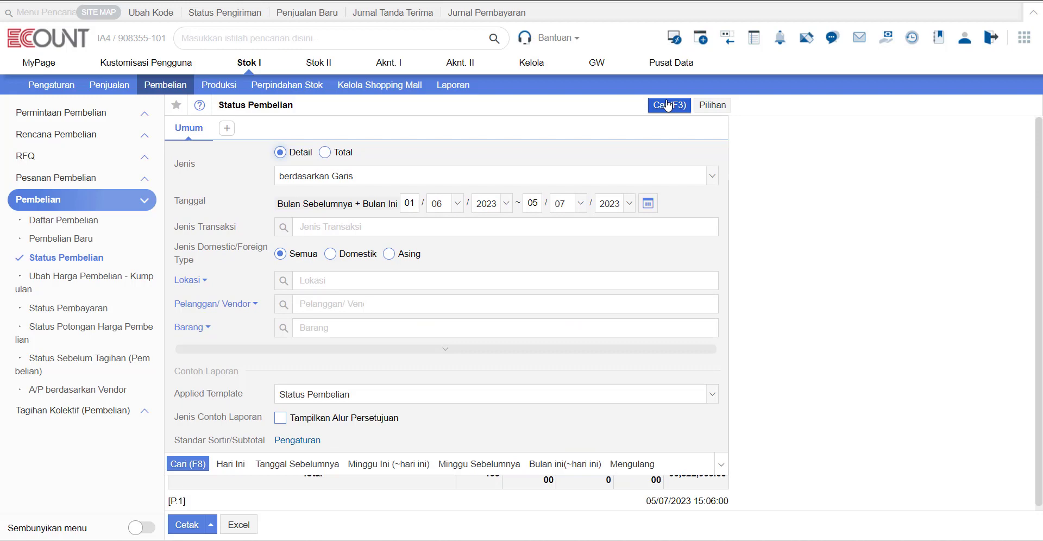
pyautogui.click(341, 154)
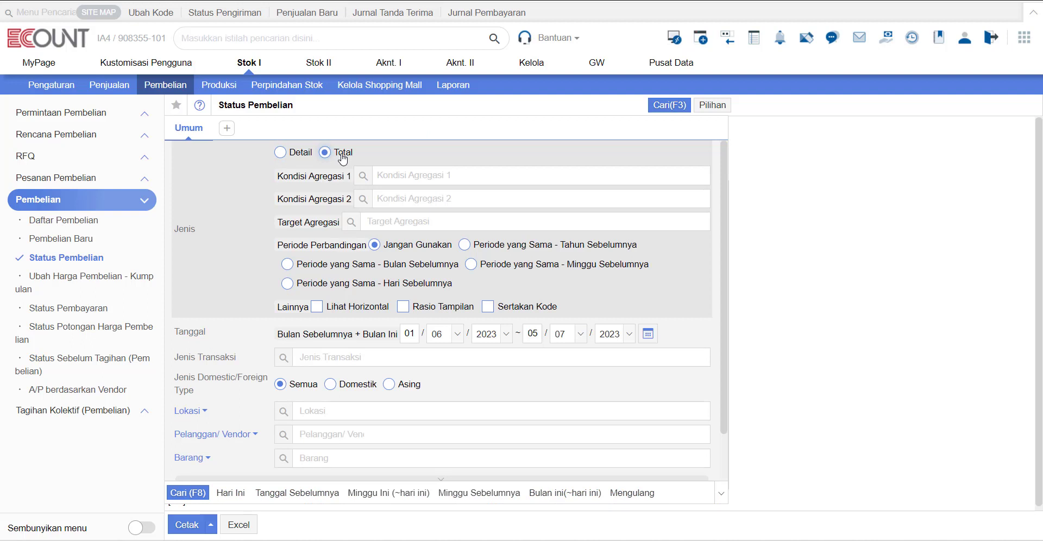
pyautogui.click(400, 223)
pyautogui.click(363, 176)
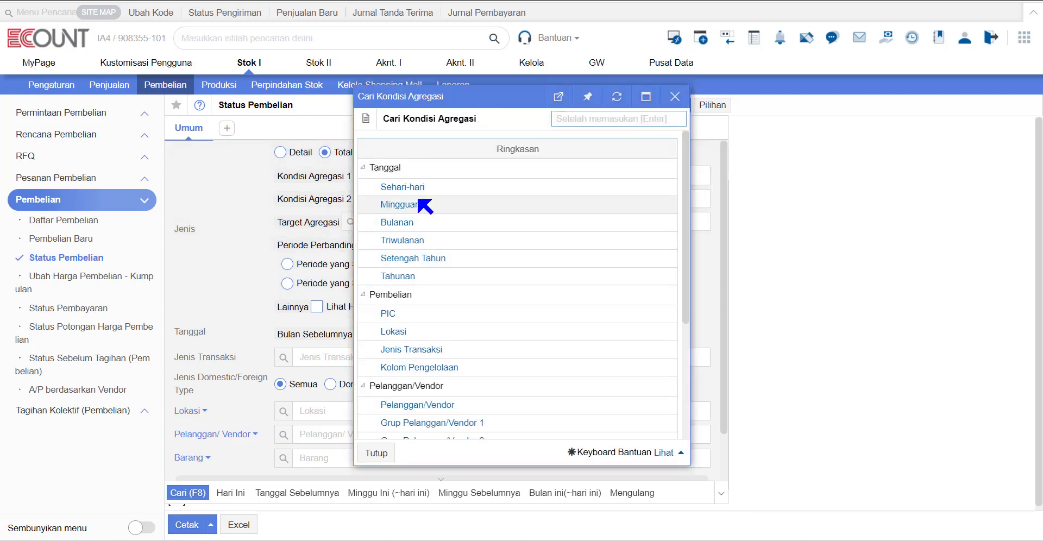
pyautogui.click(405, 223)
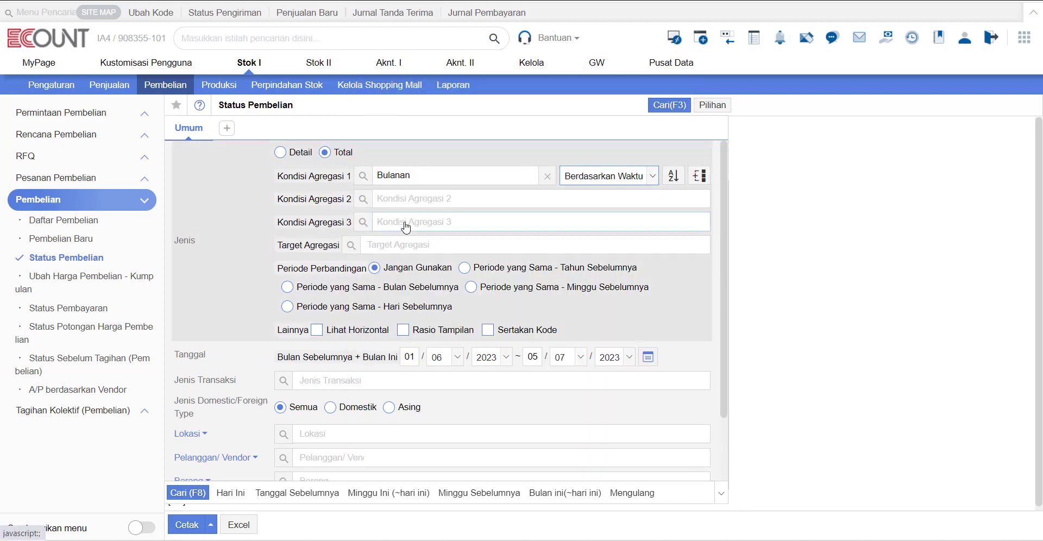
# Set the second aggregation condition to Pelanggan/Vendor and the third to Nama Barang [Spesifikasi]
pyautogui.click(364, 200)
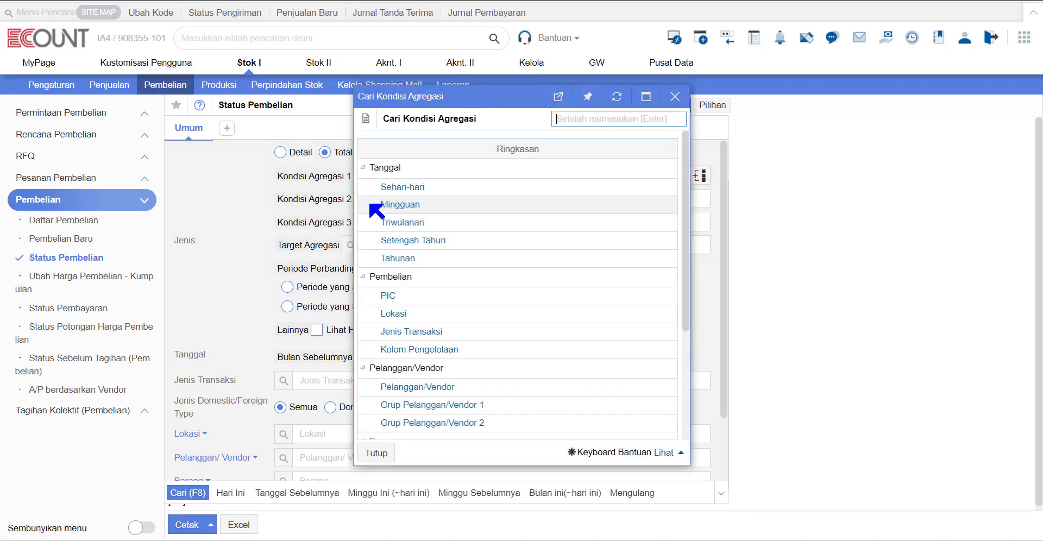
pyautogui.click(433, 388)
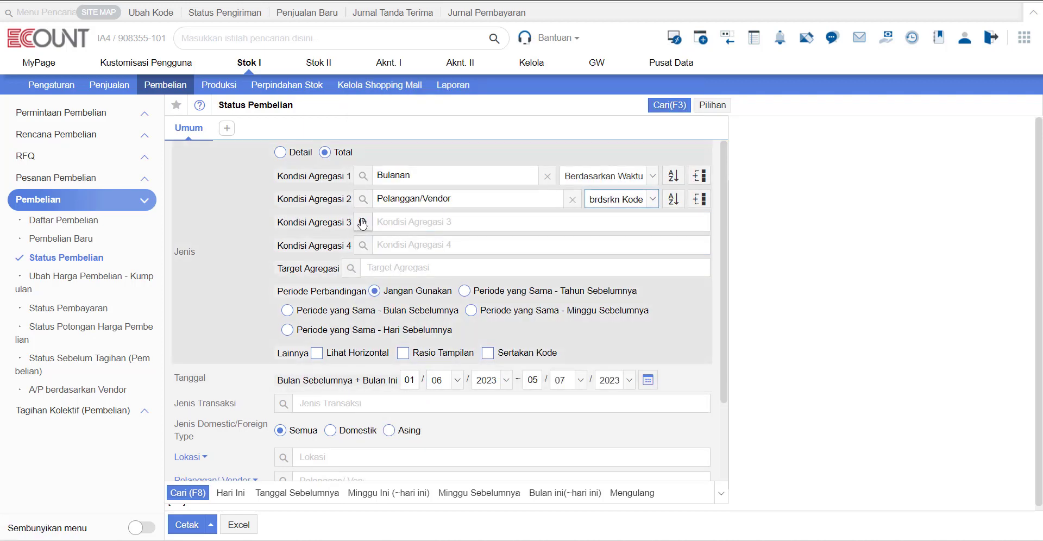
pyautogui.click(362, 223)
pyautogui.scroll(-4, 421, 315)
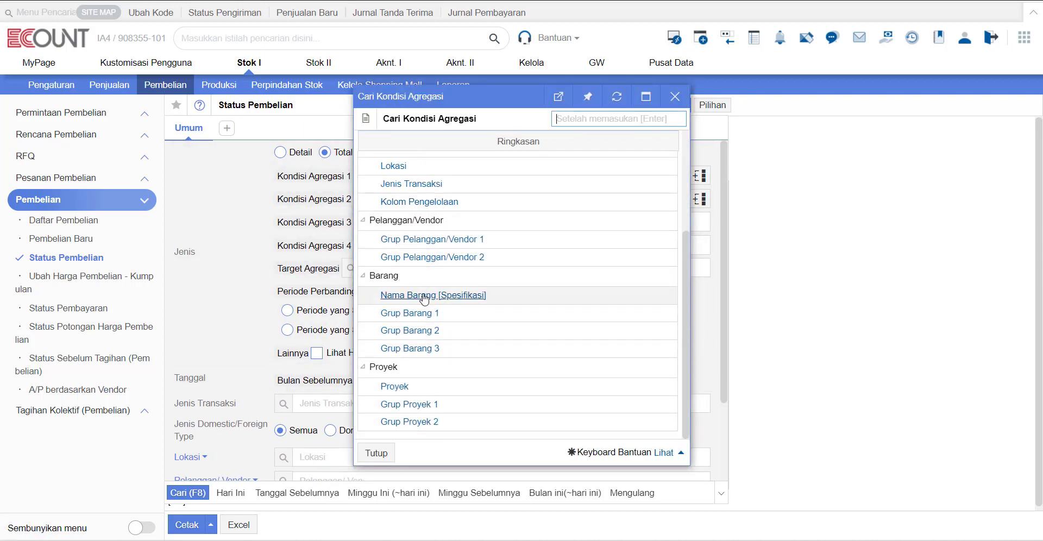
pyautogui.click(424, 296)
# Generate the aggregated Status Pembelian report for 01/06/2023 to 05/07/2023 and show its print output options
pyautogui.scroll(-3, 346, 324)
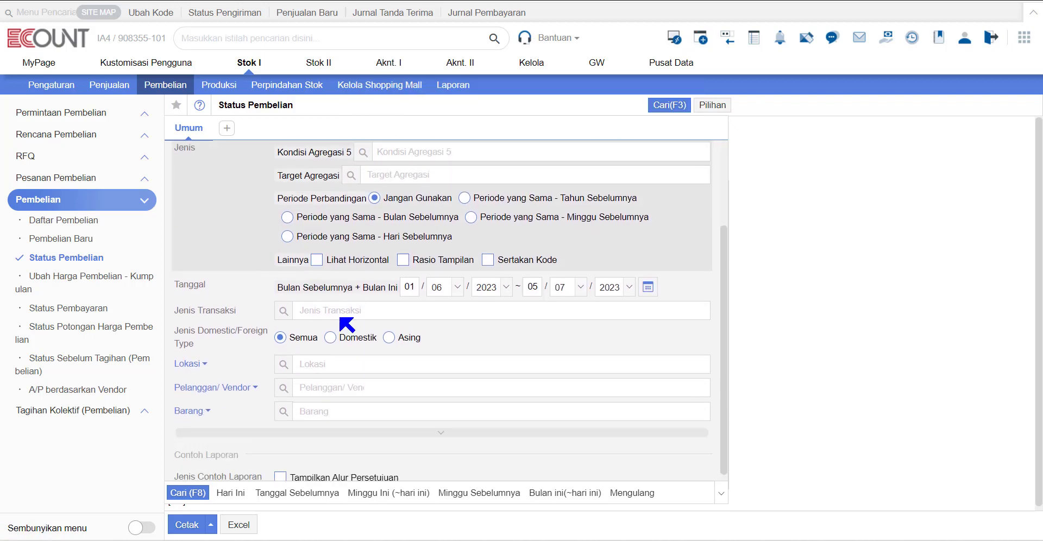
pyautogui.click(196, 496)
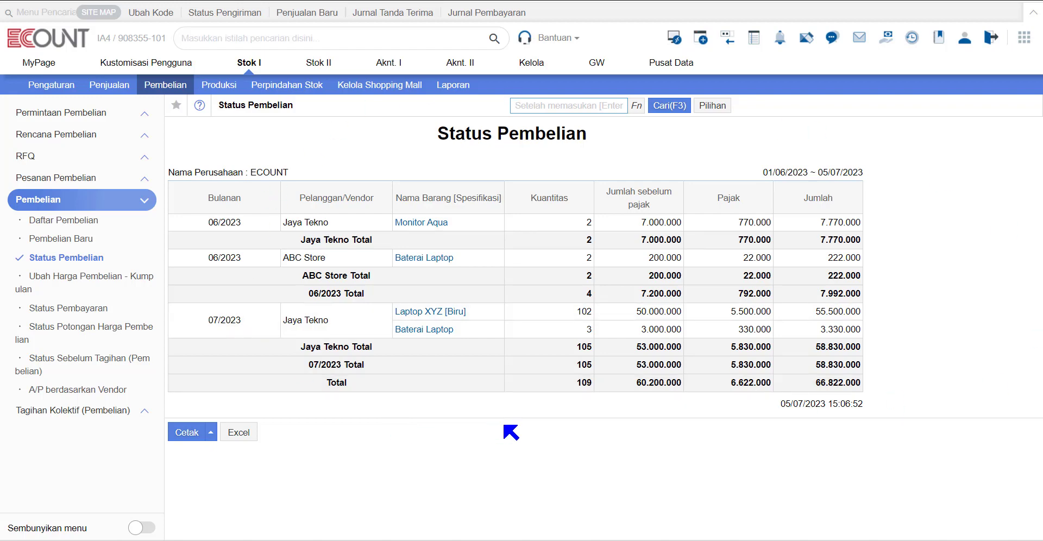
pyautogui.click(216, 433)
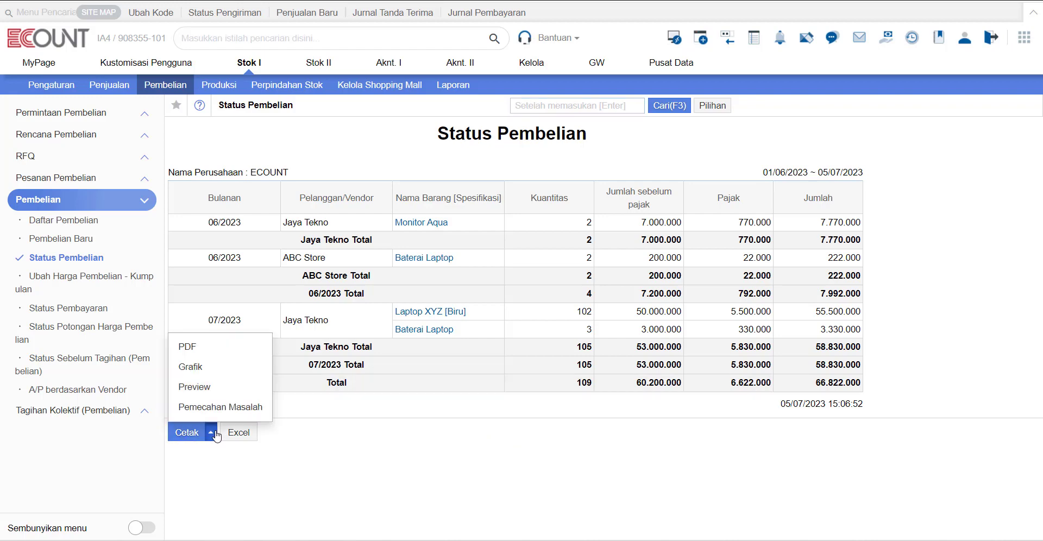